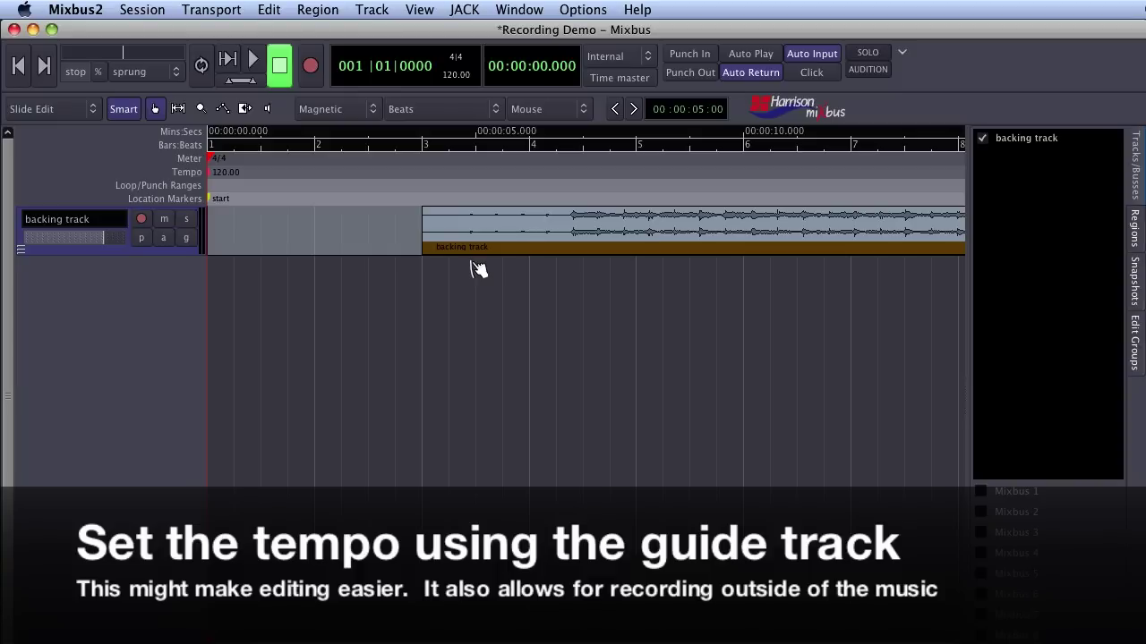
Add a 126.18 BPM tempo marker at bar 4 from a one-bar range on the backing track
key(r)
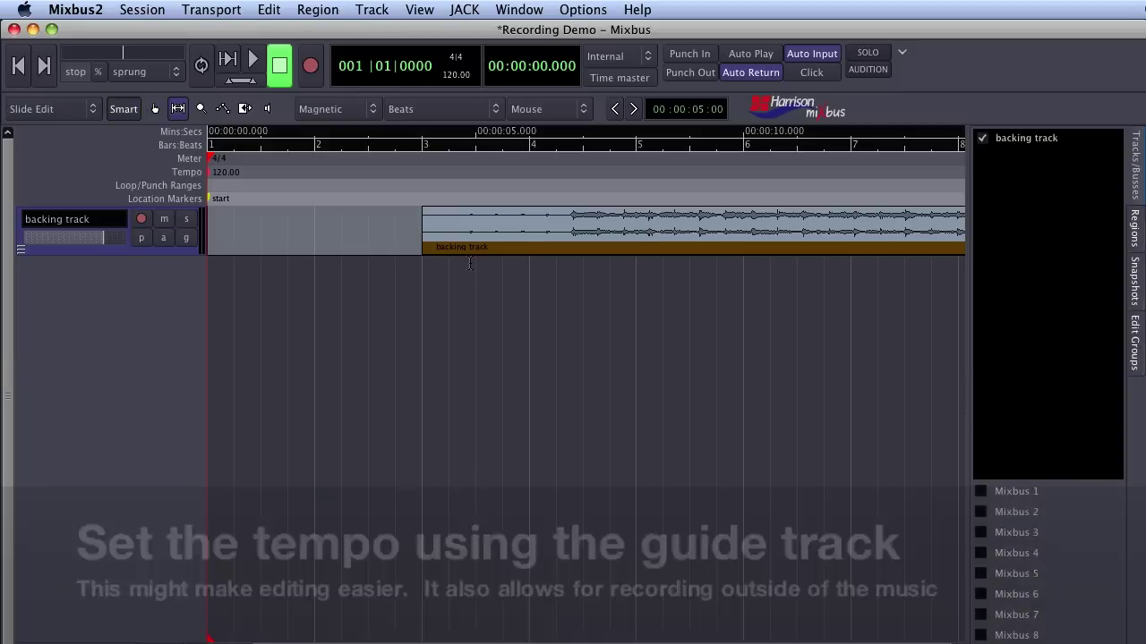
drag(469, 224, 568, 230)
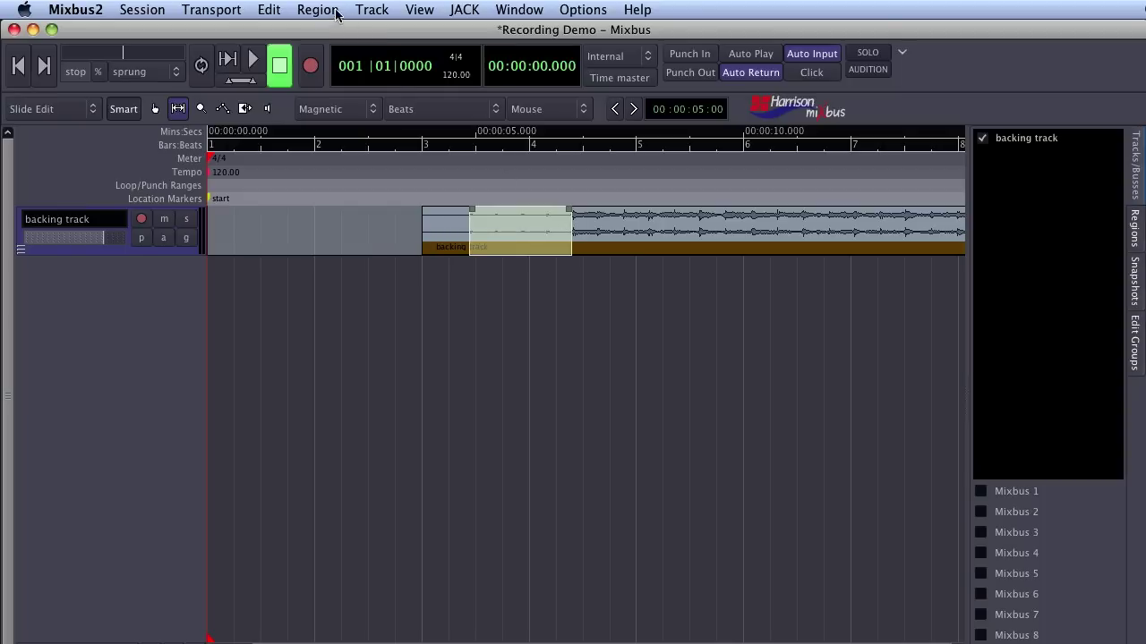
click(279, 9)
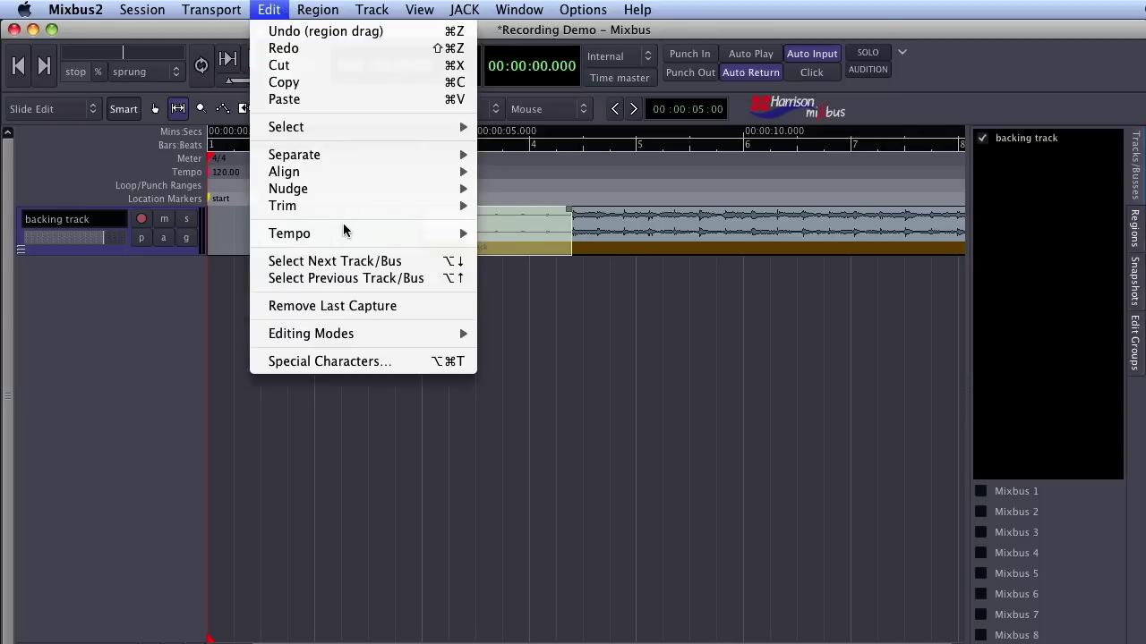
mouse_move(347, 234)
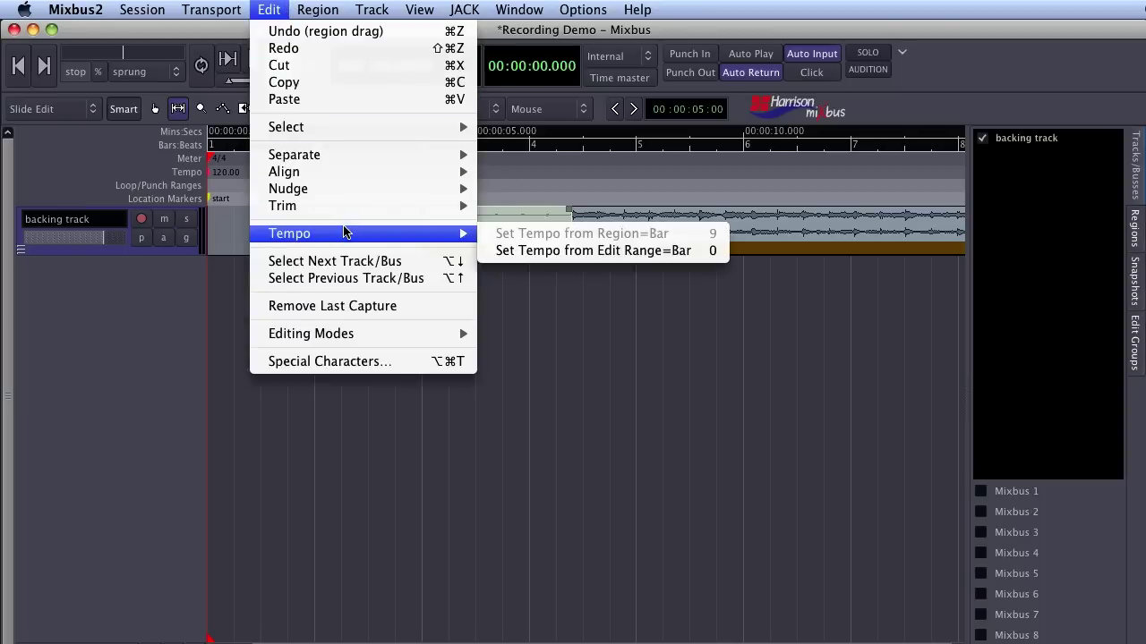
click(558, 251)
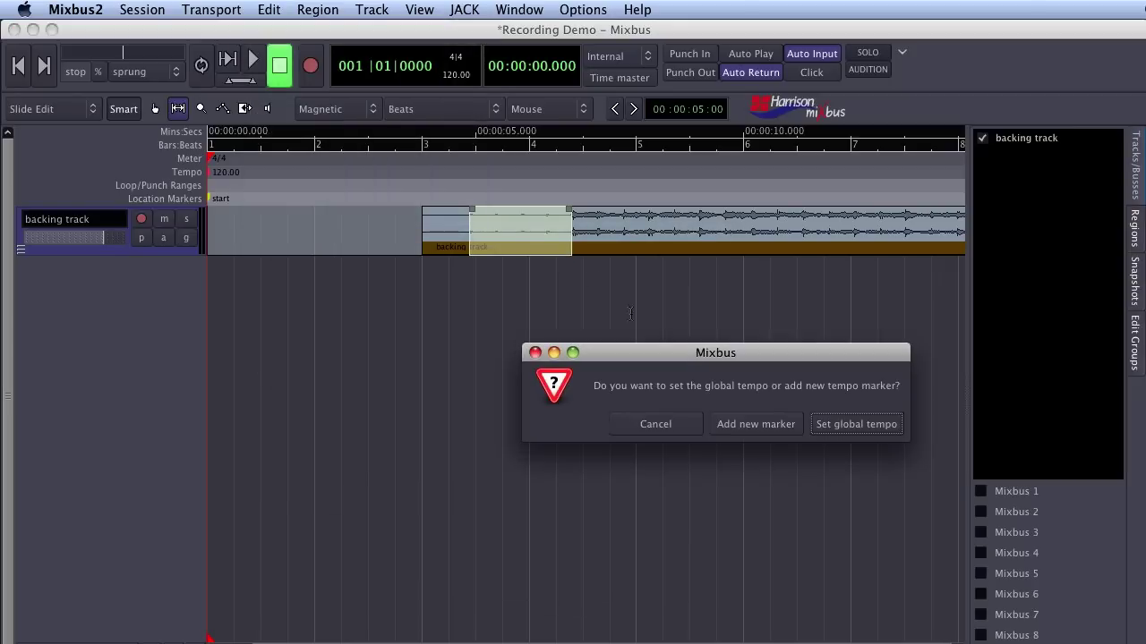
click(721, 424)
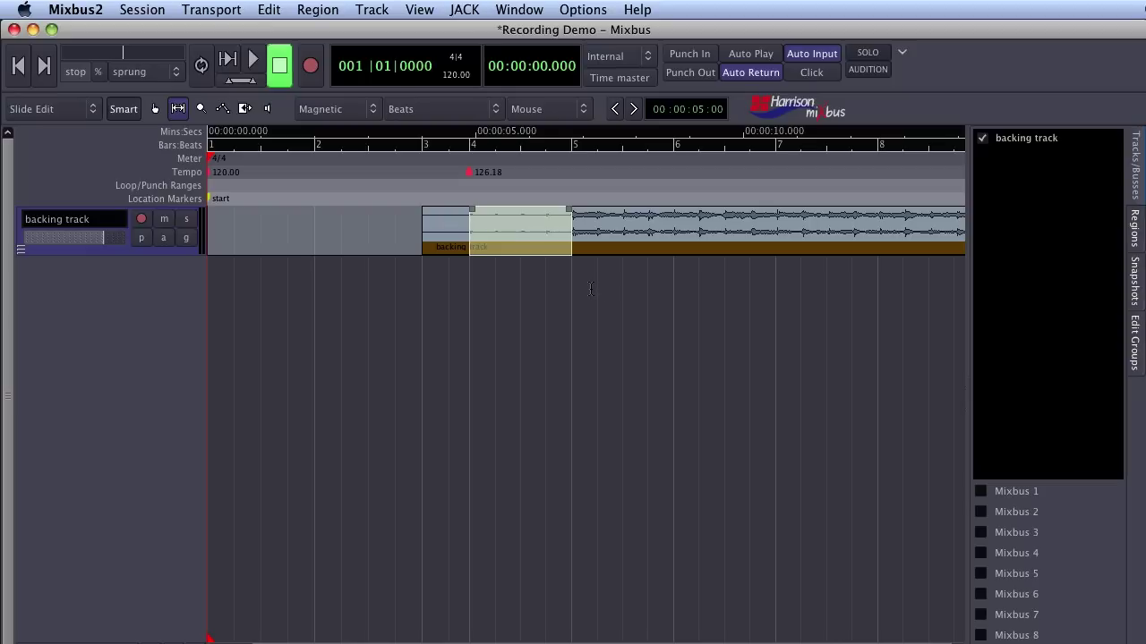
key(g)
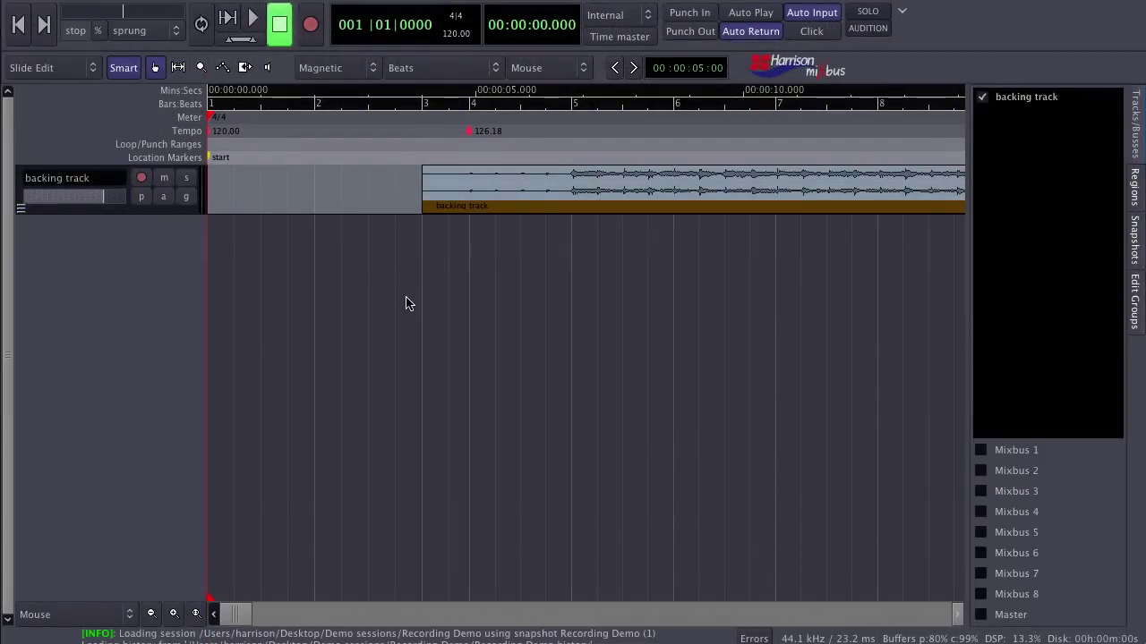
Add a mono audio track named Audio 1 below the backing track, then arm and select it
double_click(189, 306)
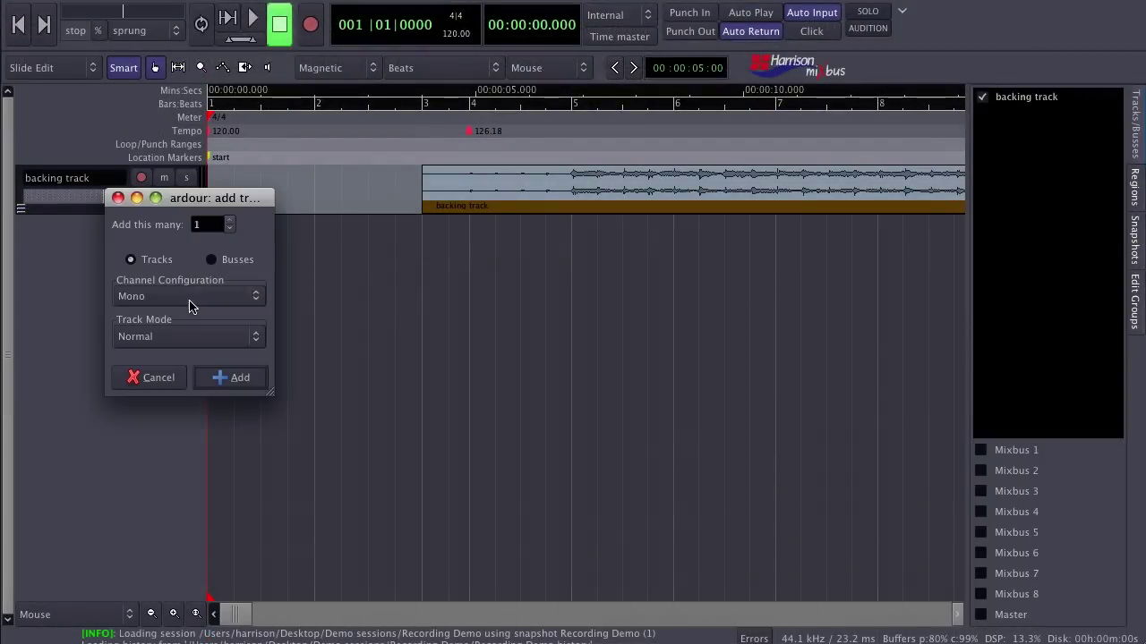
click(228, 378)
click(144, 229)
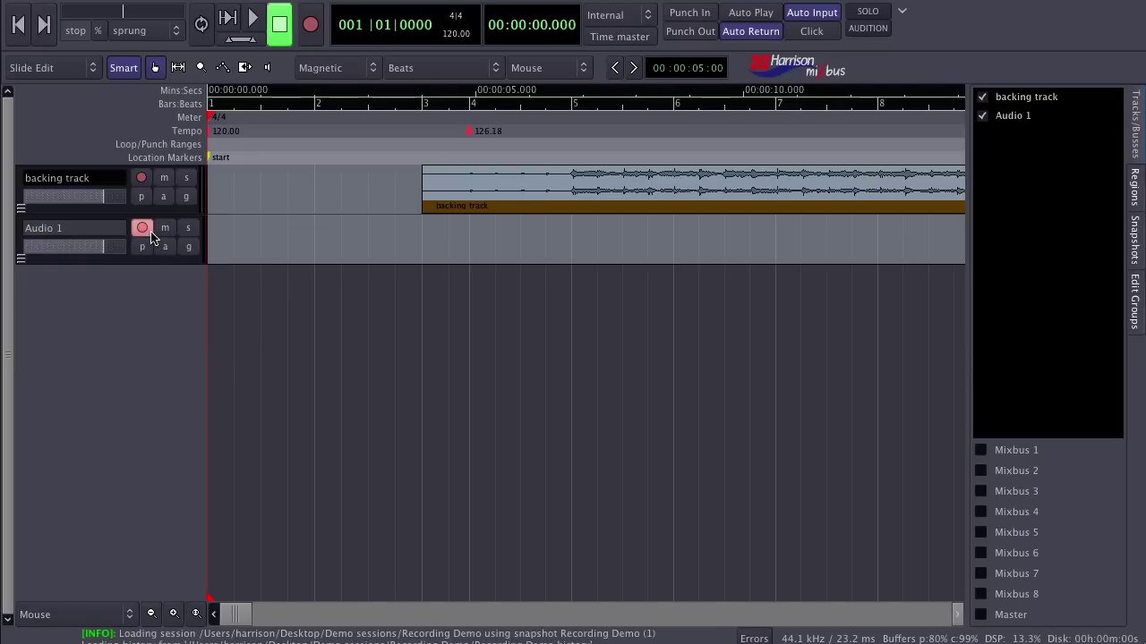
click(152, 237)
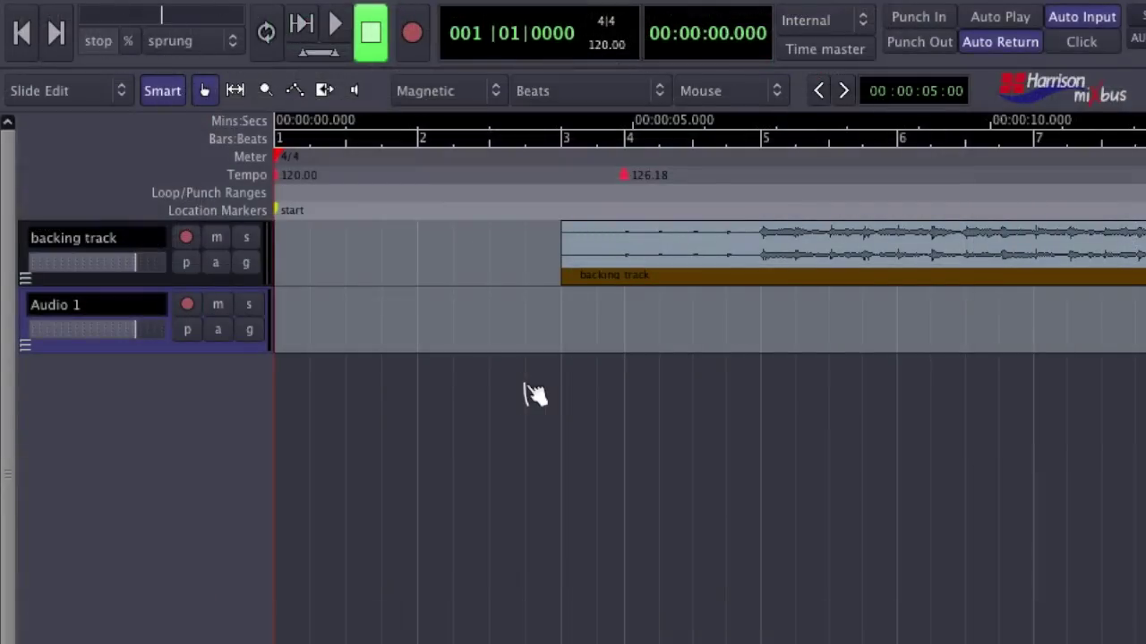
Record-arm Audio 1 with Alt+R and check the Monitoring settings under Options
key(alt+r)
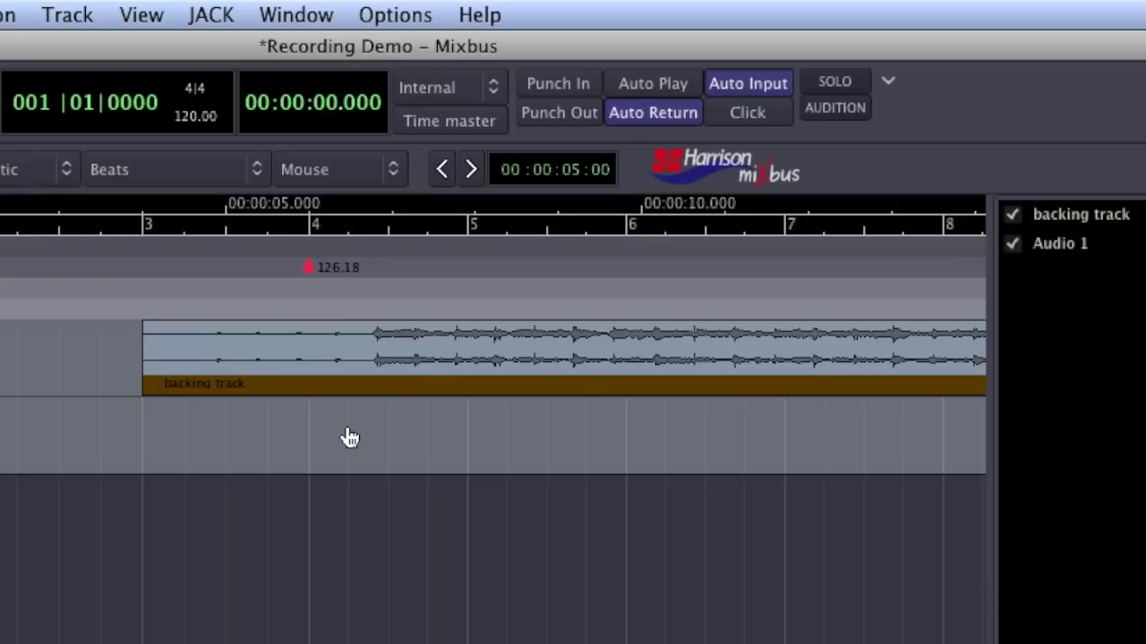
click(381, 16)
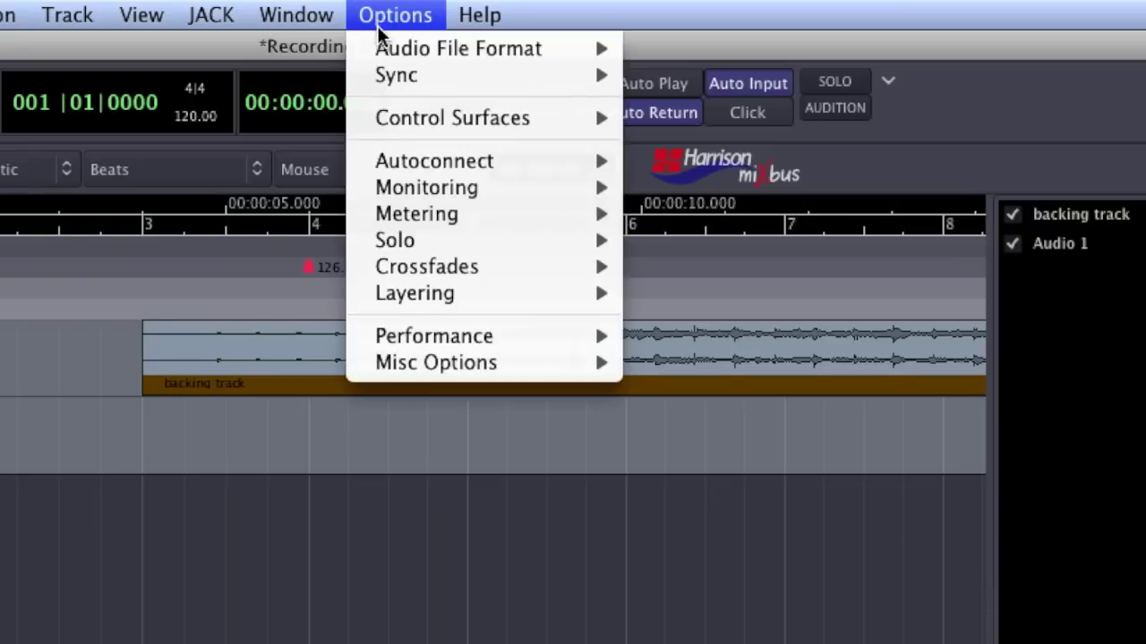
mouse_move(419, 188)
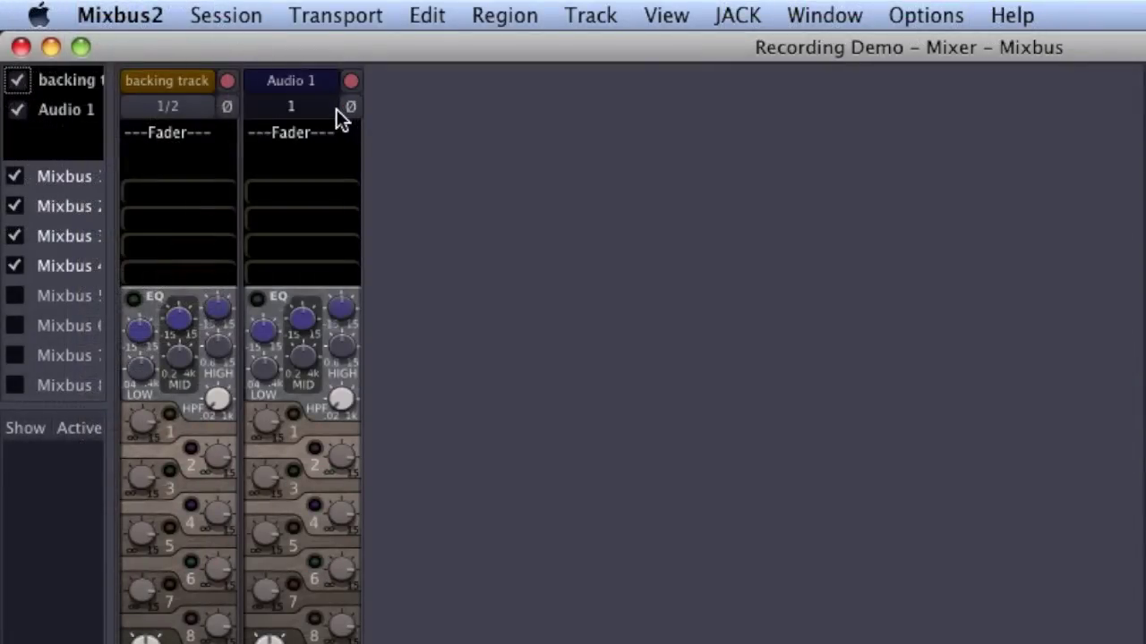
Route input 11 into Audio 1's mixer strip and go back to the Editor
click(337, 109)
mouse_move(362, 25)
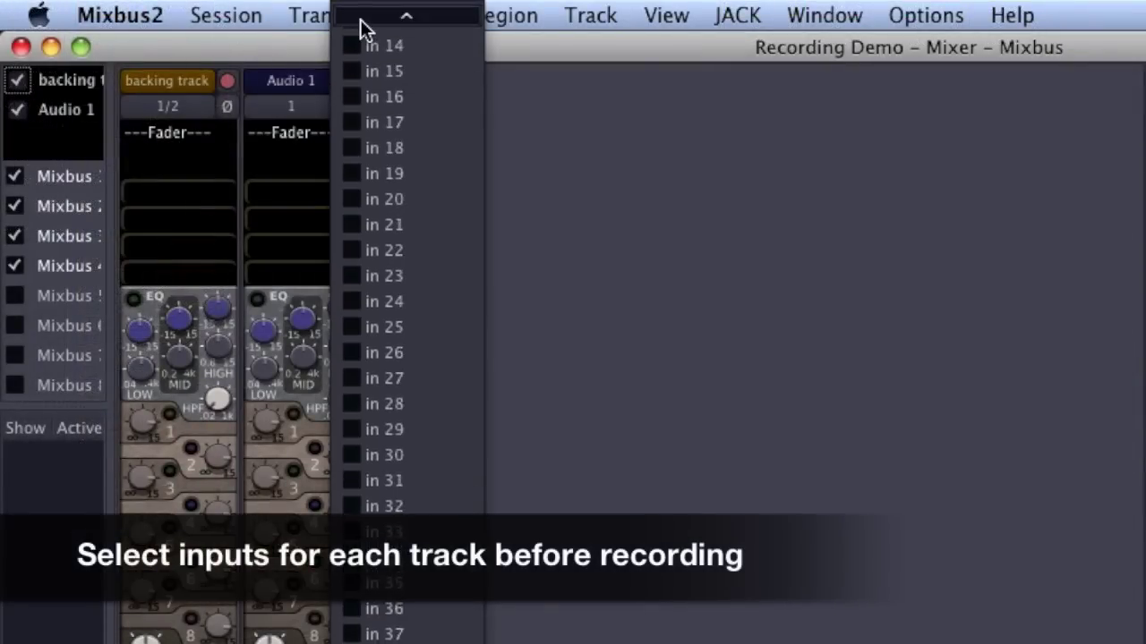
click(396, 96)
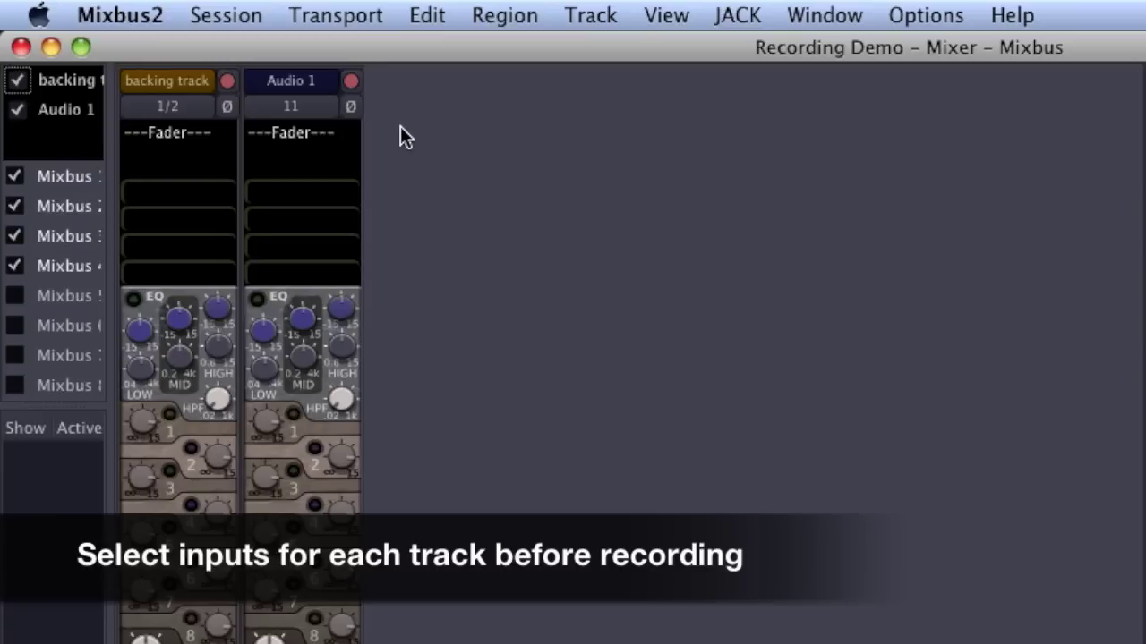
key(alt+e)
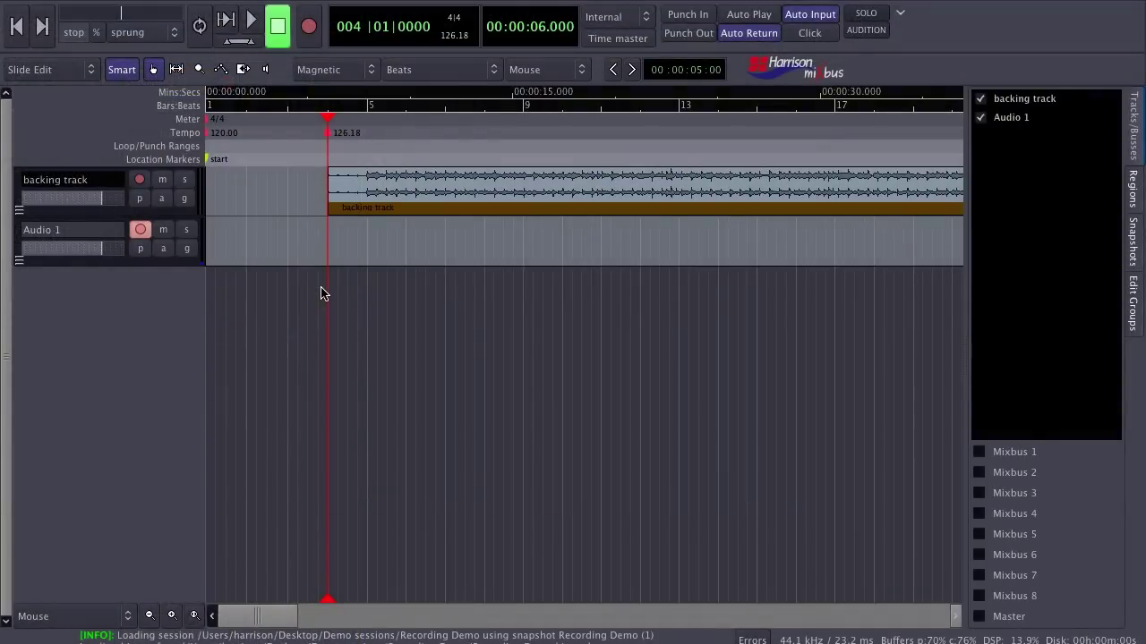
Enable session recording and record a take on Audio 1 over the backing track
click(309, 28)
key(space)
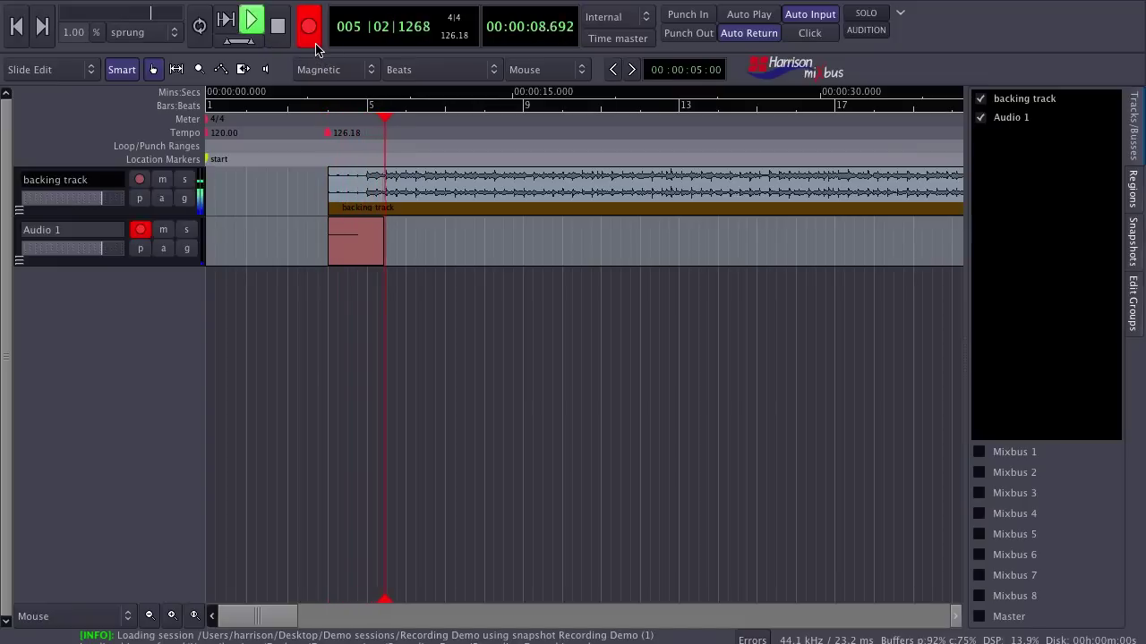
key(space)
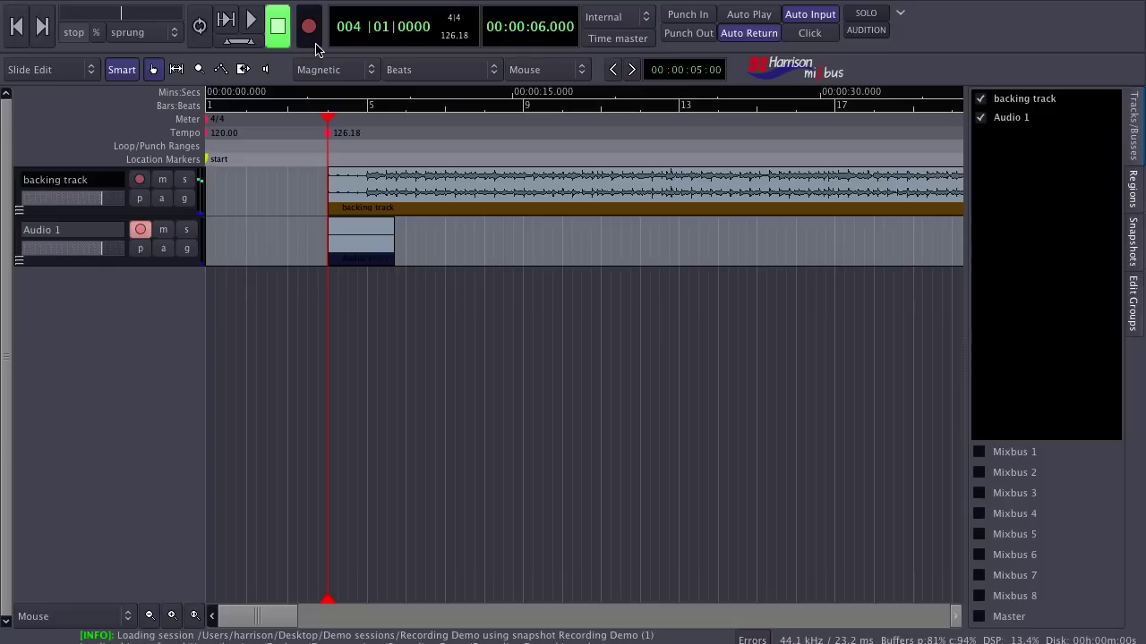
Punch recording in and out three times while playback runs, then stop
key(space)
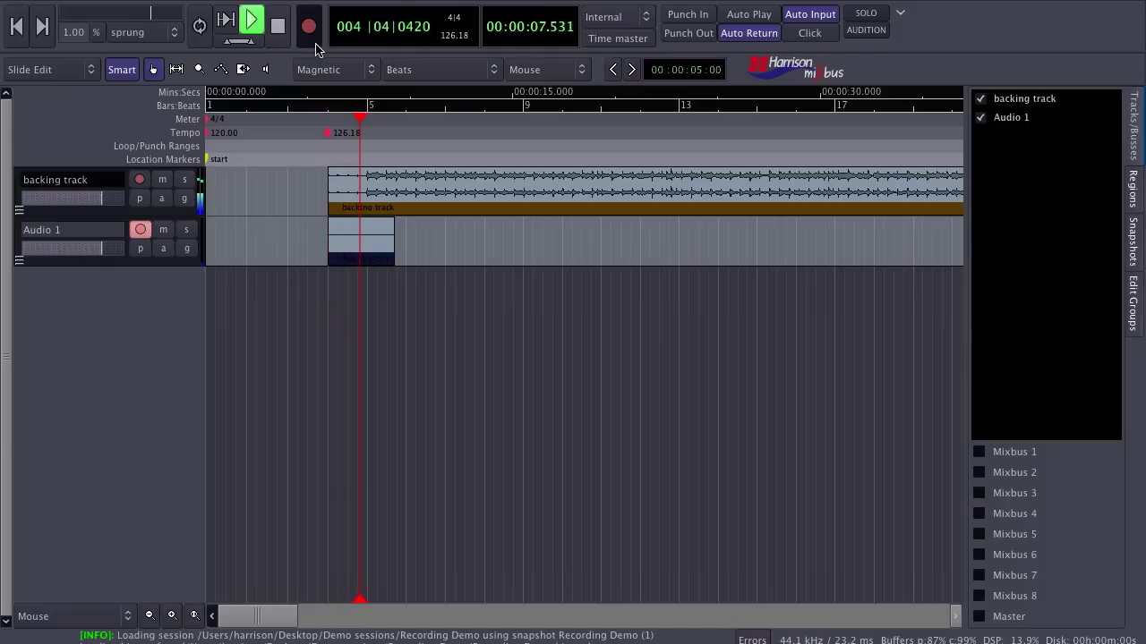
click(315, 43)
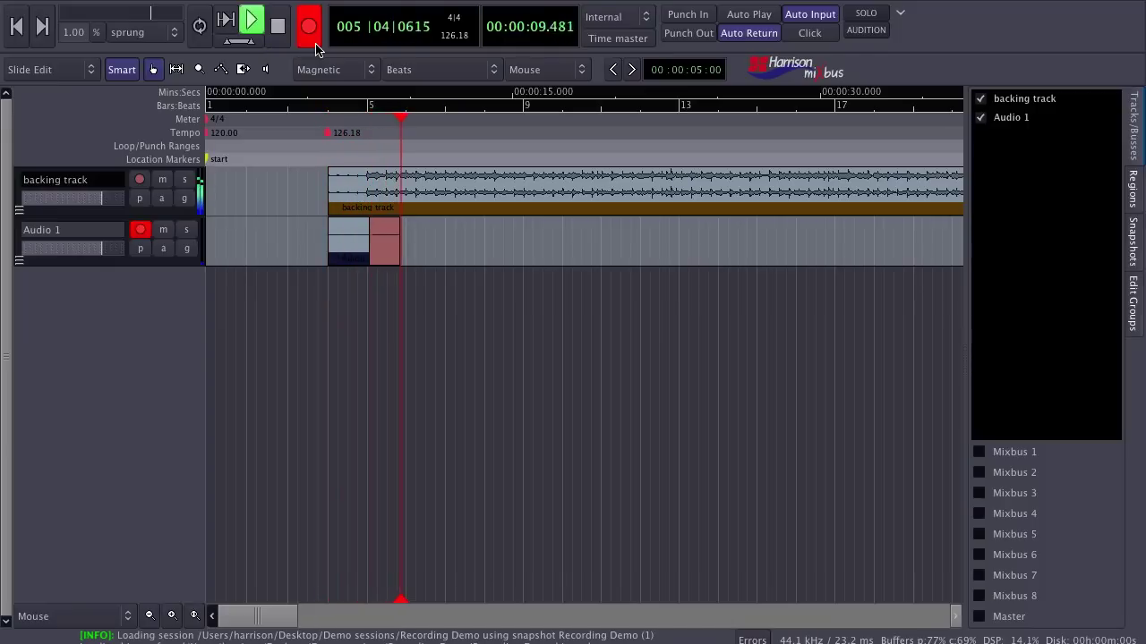
click(315, 43)
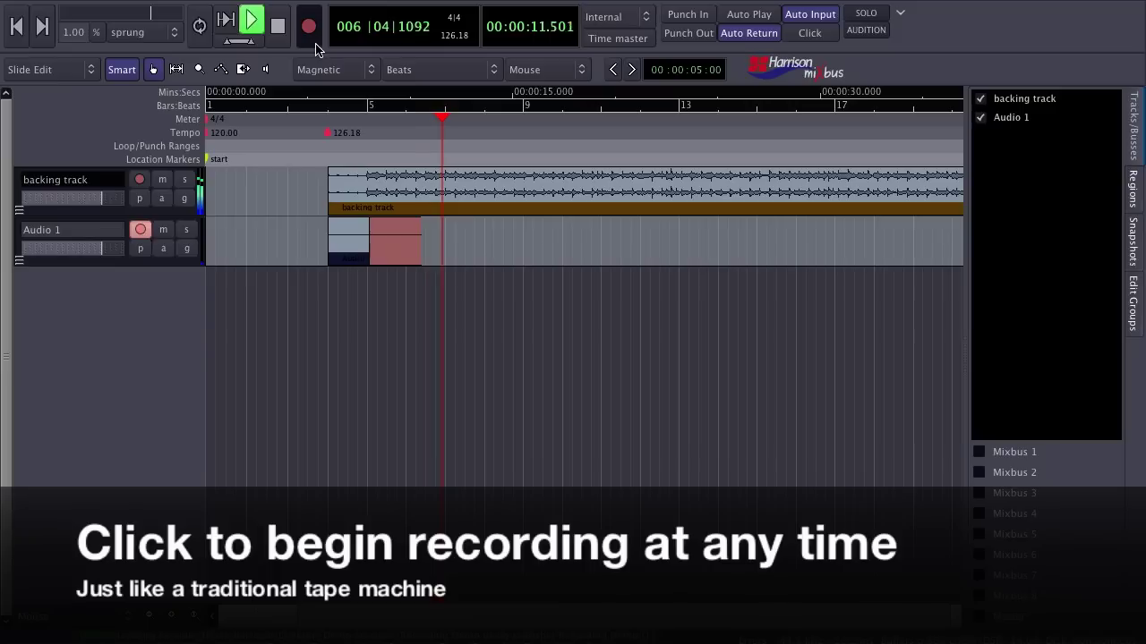
click(315, 45)
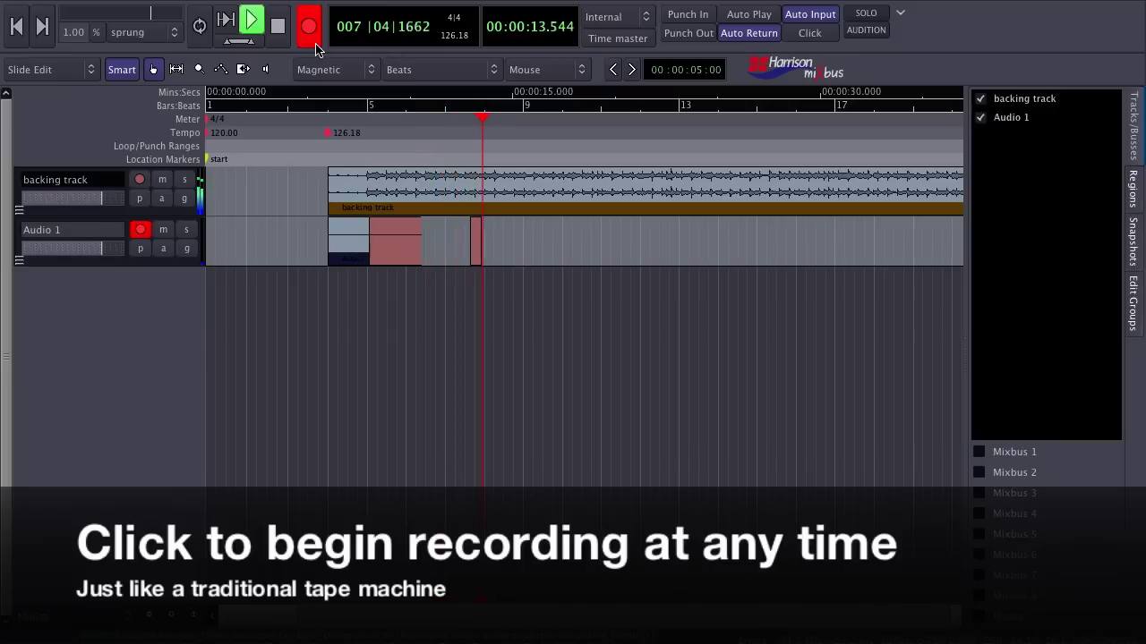
click(315, 45)
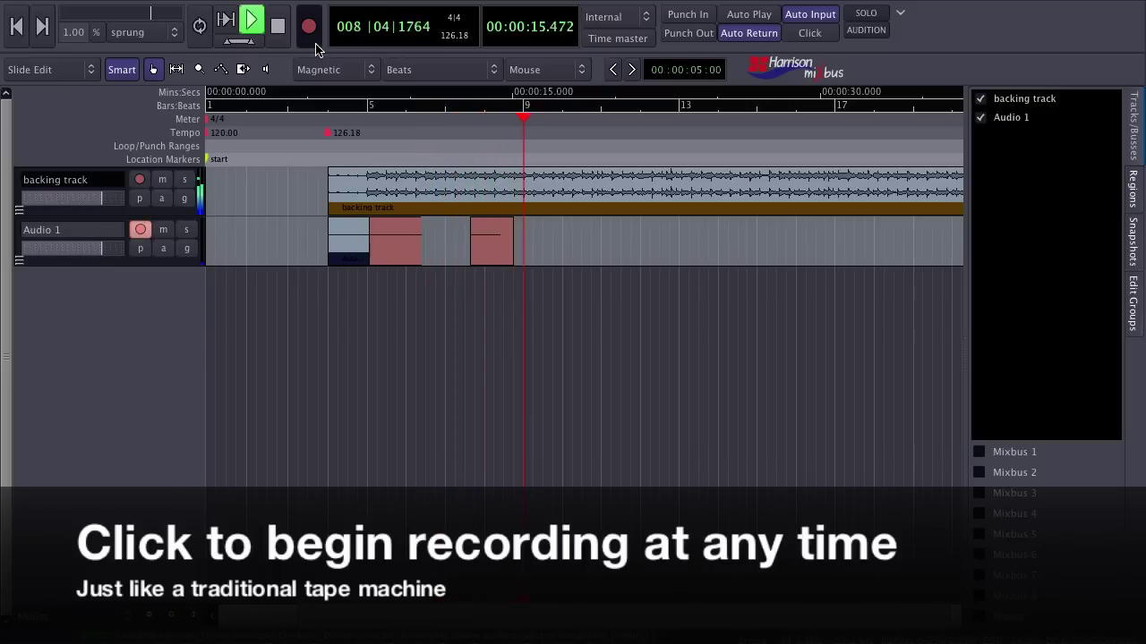
click(315, 49)
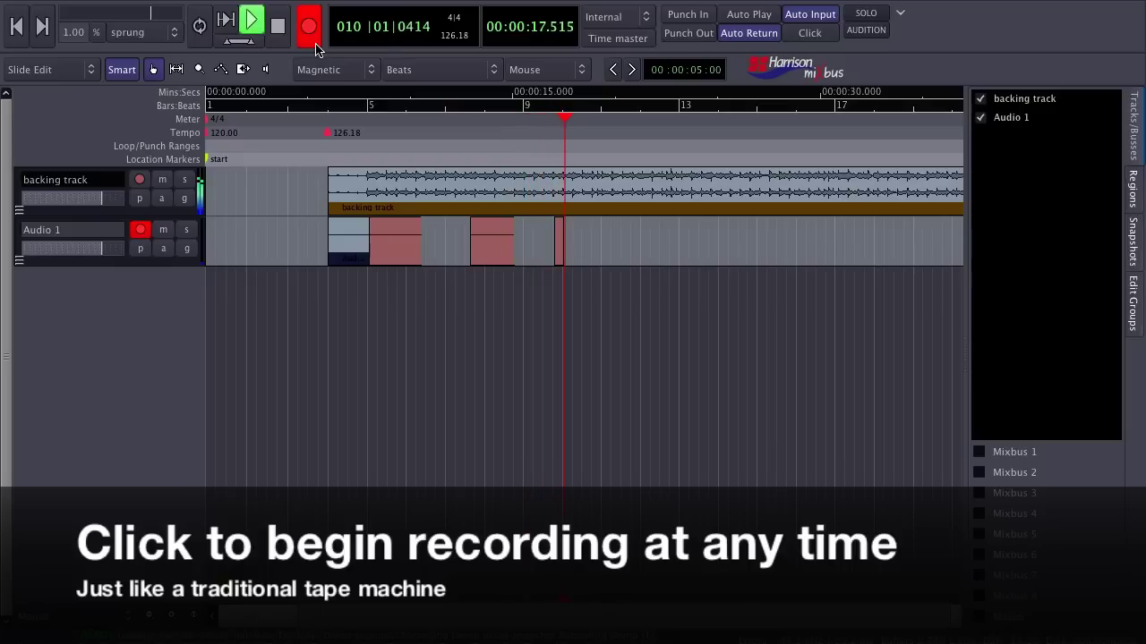
key(space)
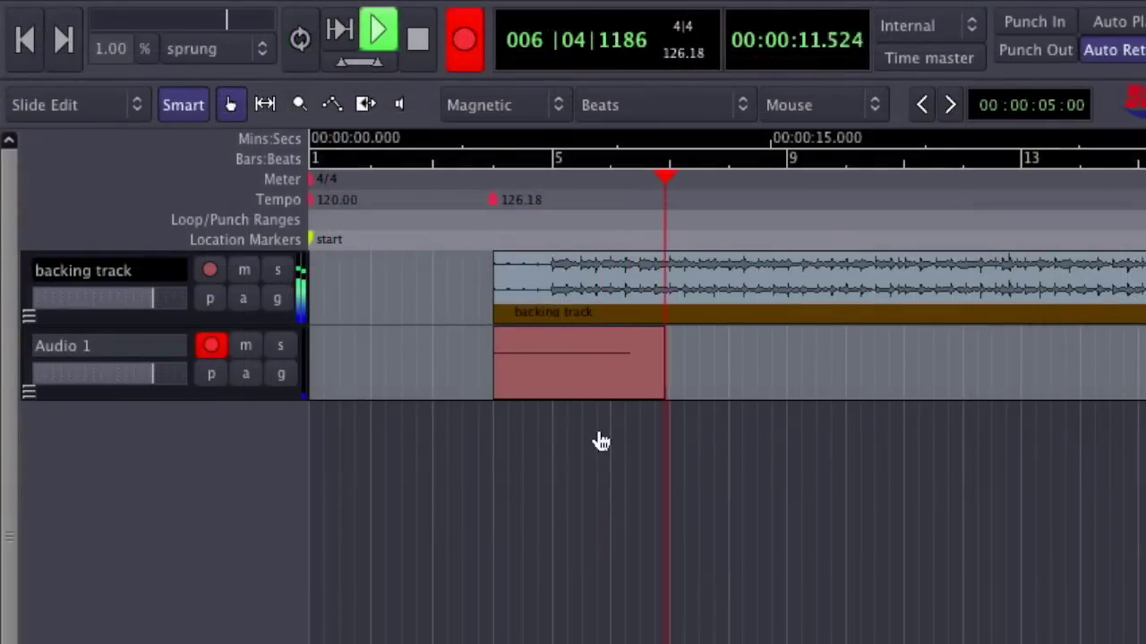
Keep the Audio 1 take, then record another take and discard it with Cmd+Space
key(space)
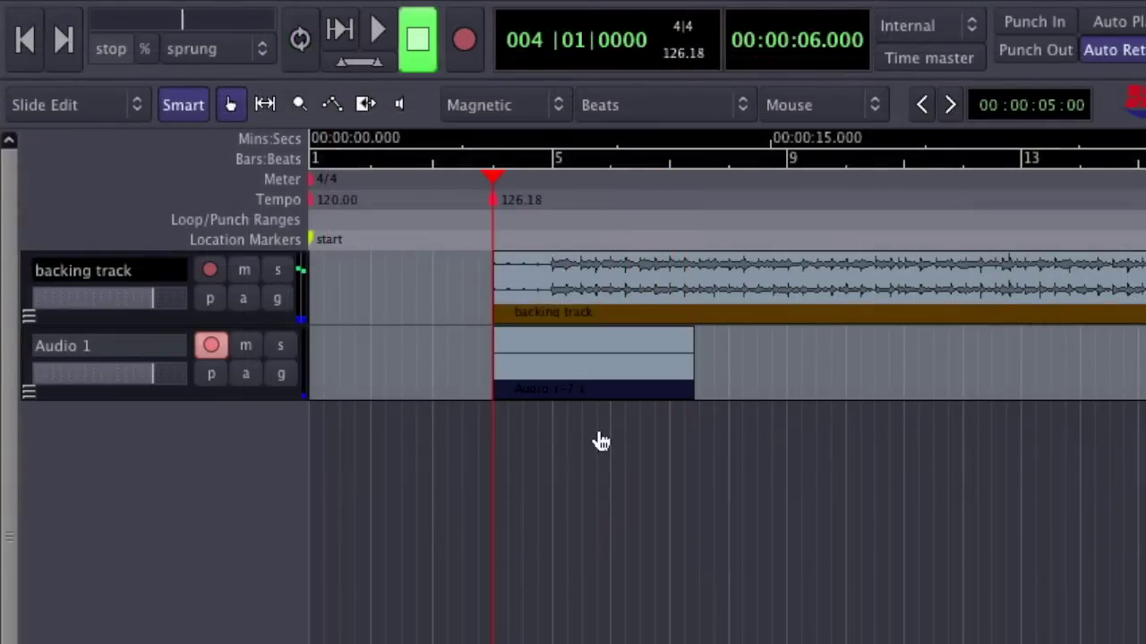
key(shift+r)
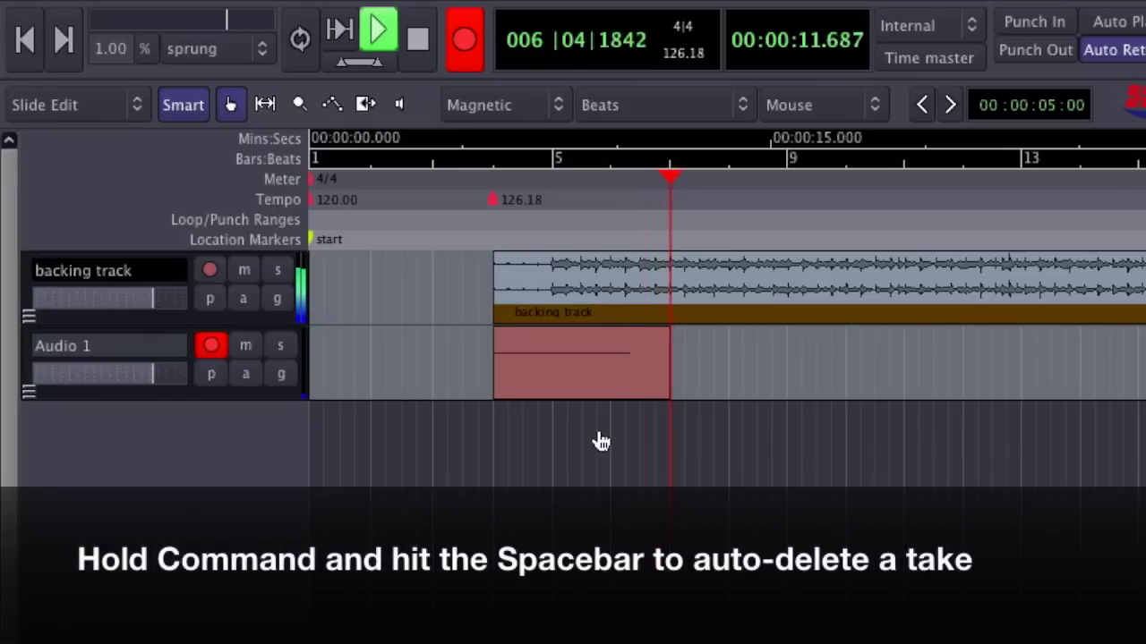
key(super+space)
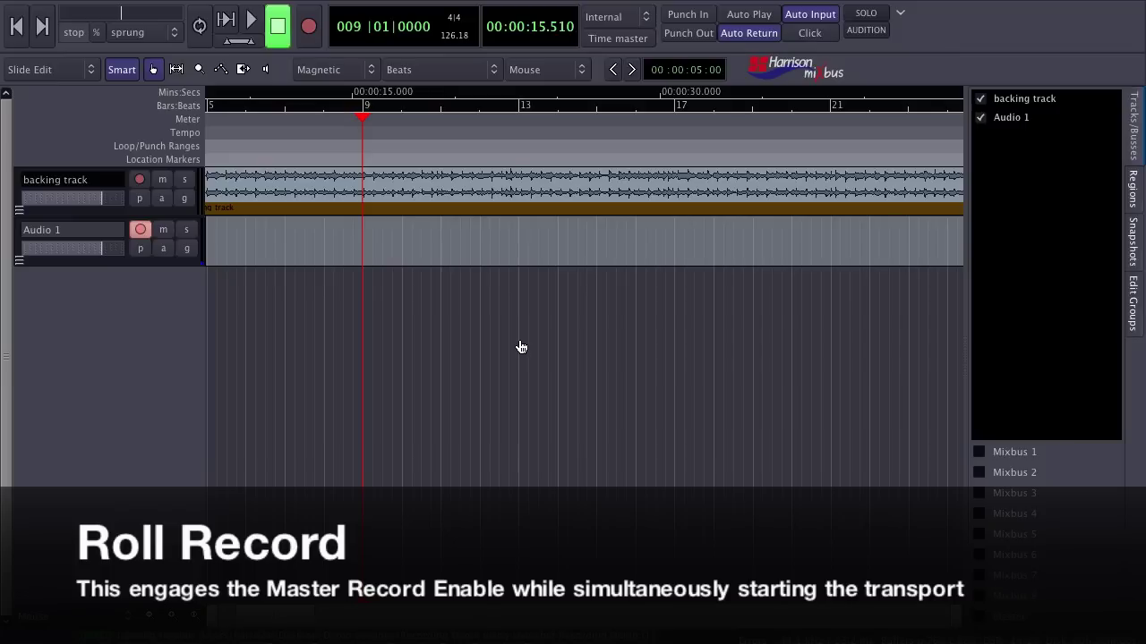
Roll-record a new take on Audio 1 from around bar 9 over the backing track
key(shift+r)
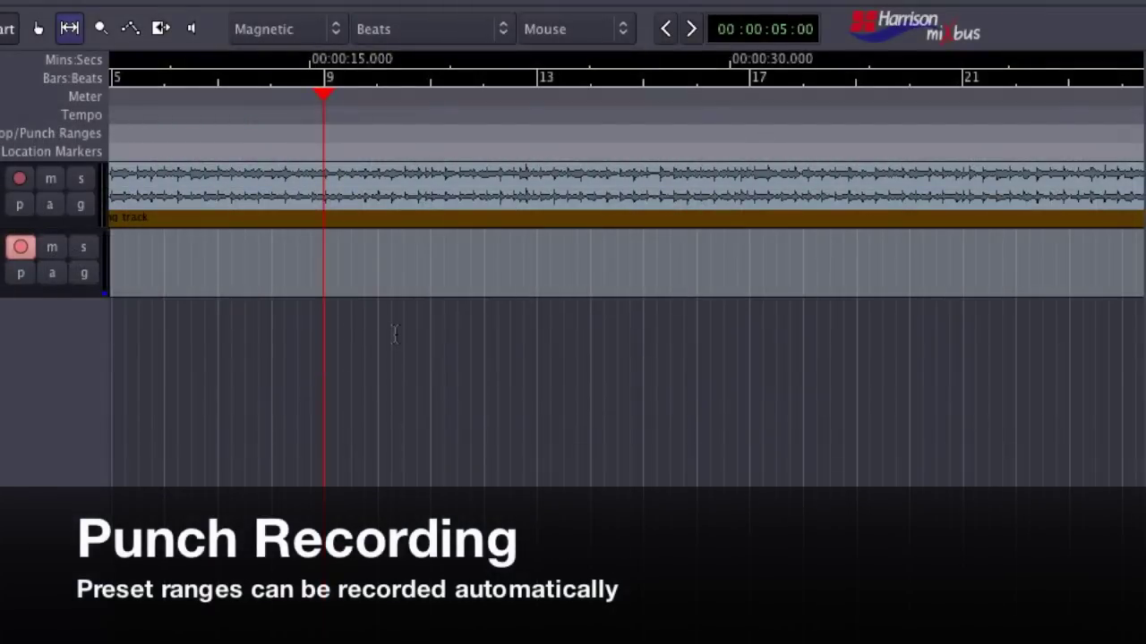
Set a punch range from a selection on Audio 1, then re-mark it live between bars 67 and 68
drag(378, 283, 524, 280)
right_click(469, 281)
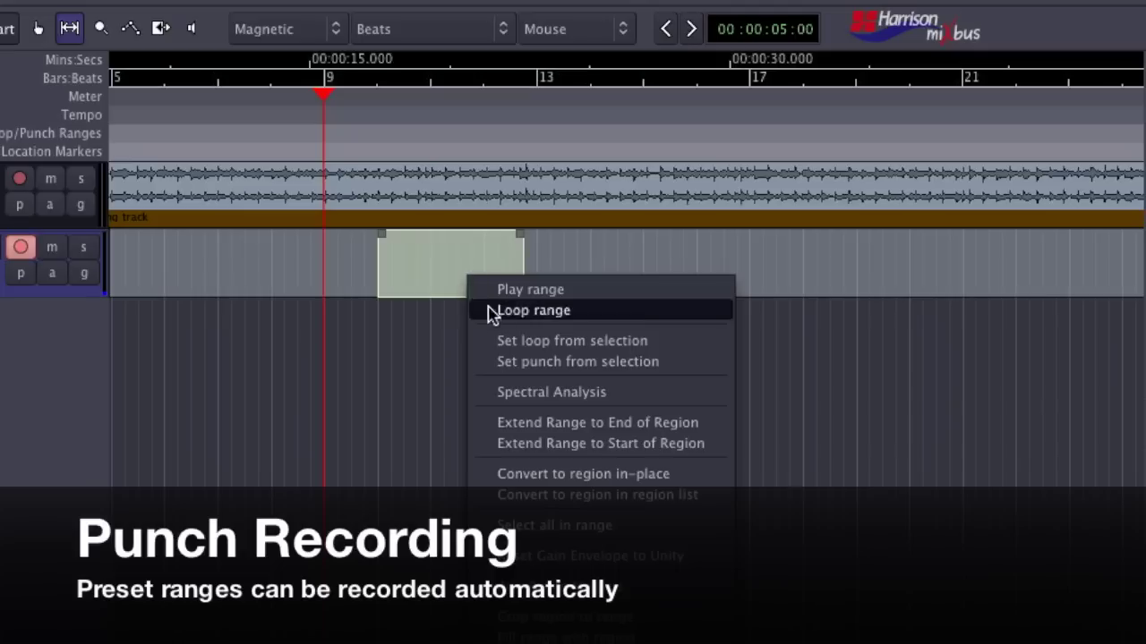
click(506, 362)
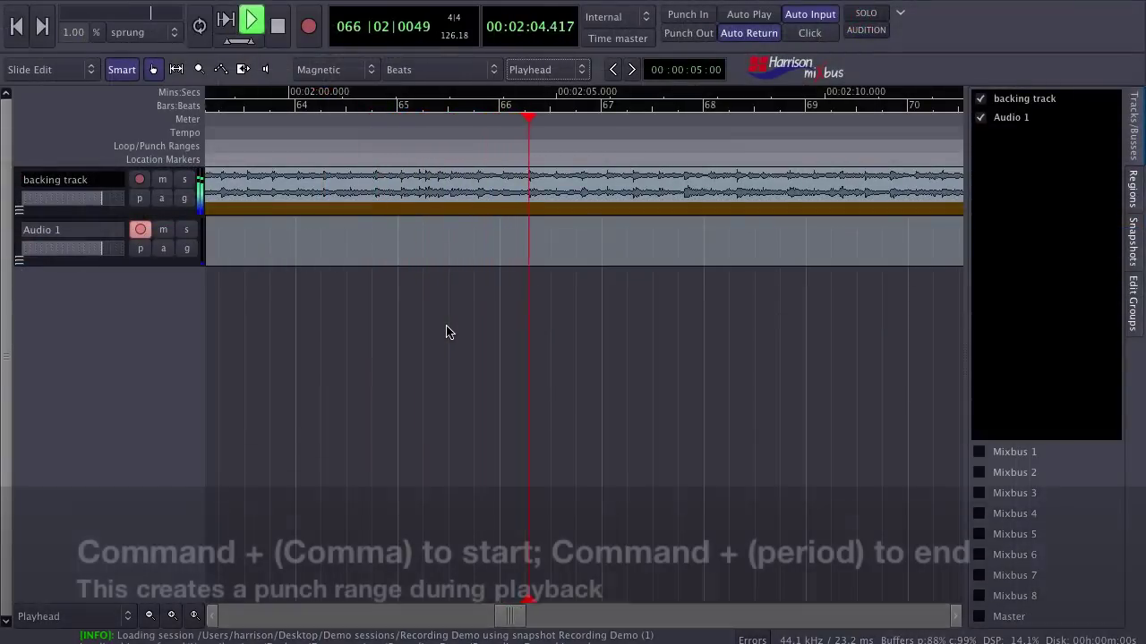
key(super+comma)
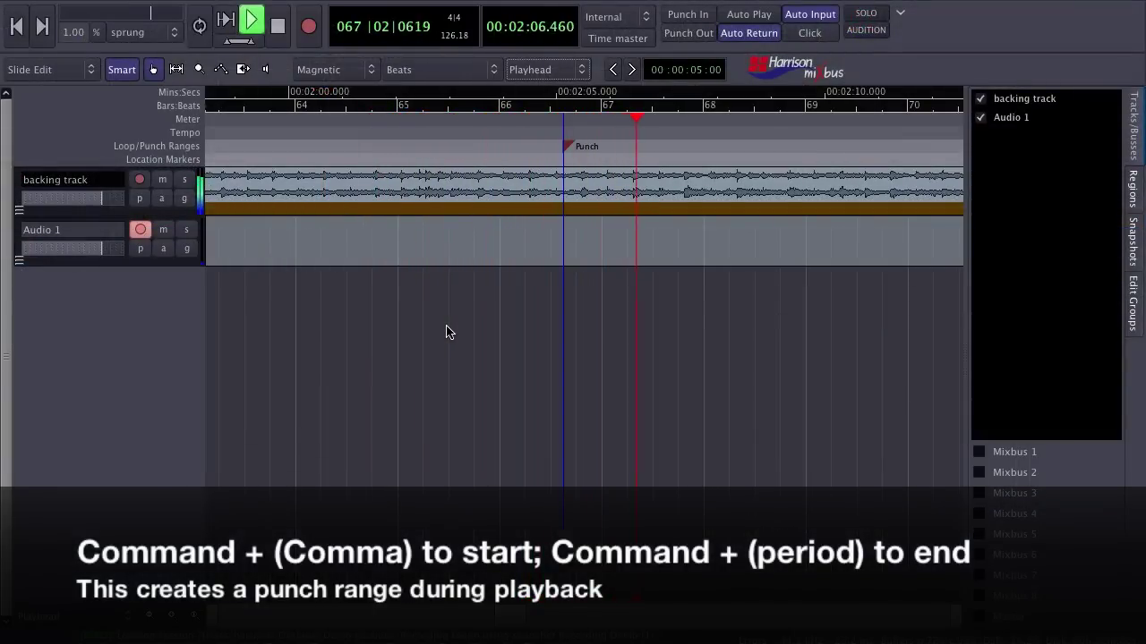
key(super+period)
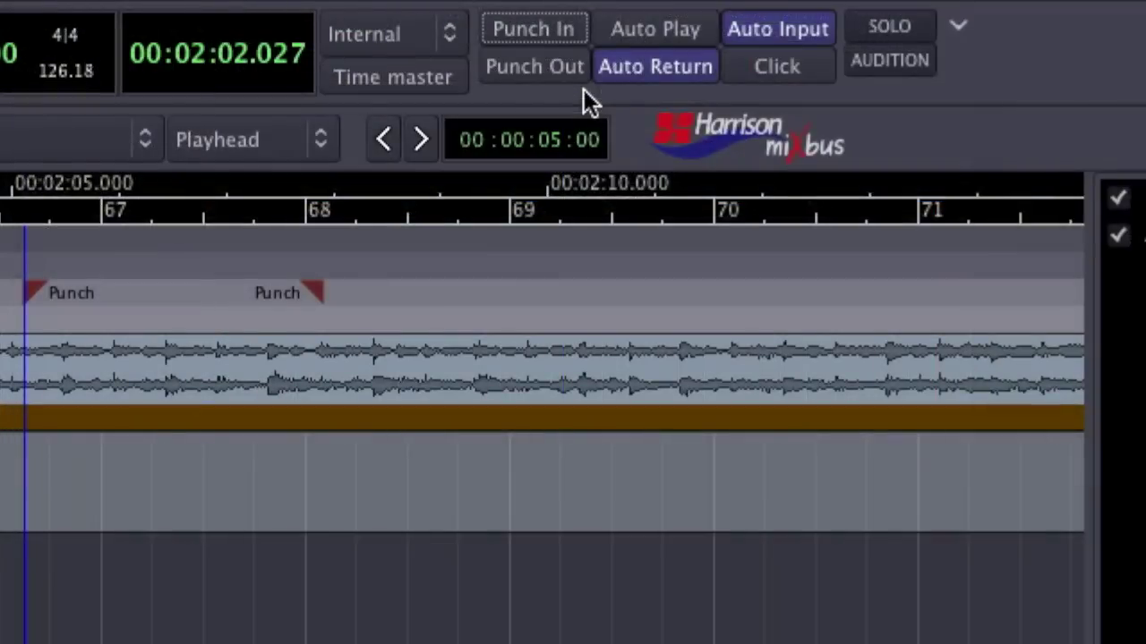
Enable Punch In and Punch Out and play through the punch range to record
click(571, 37)
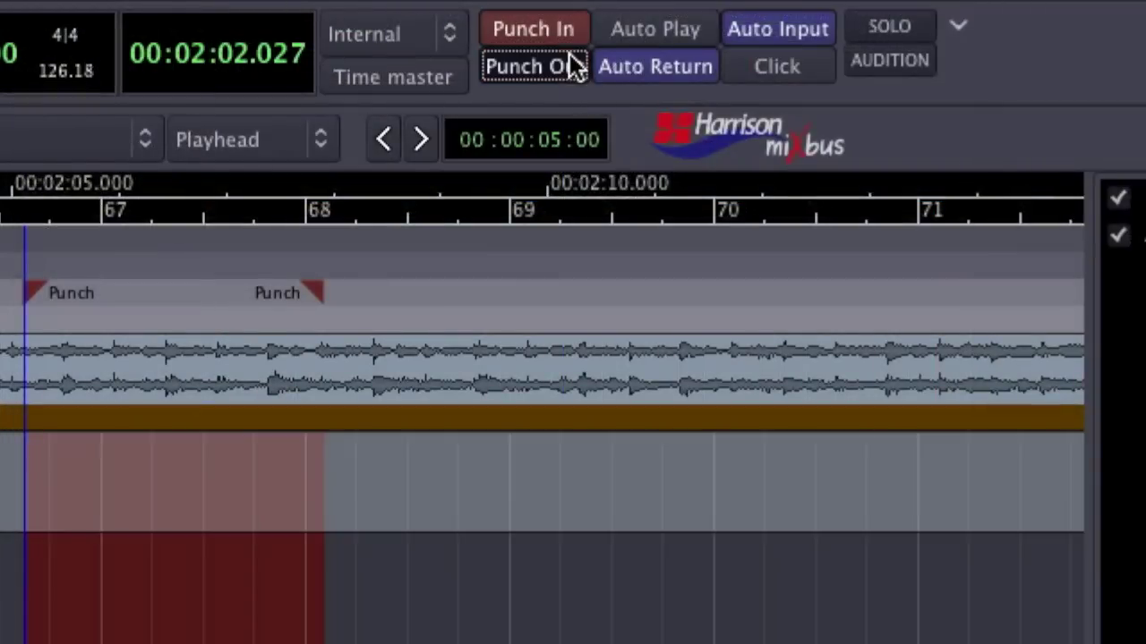
click(573, 80)
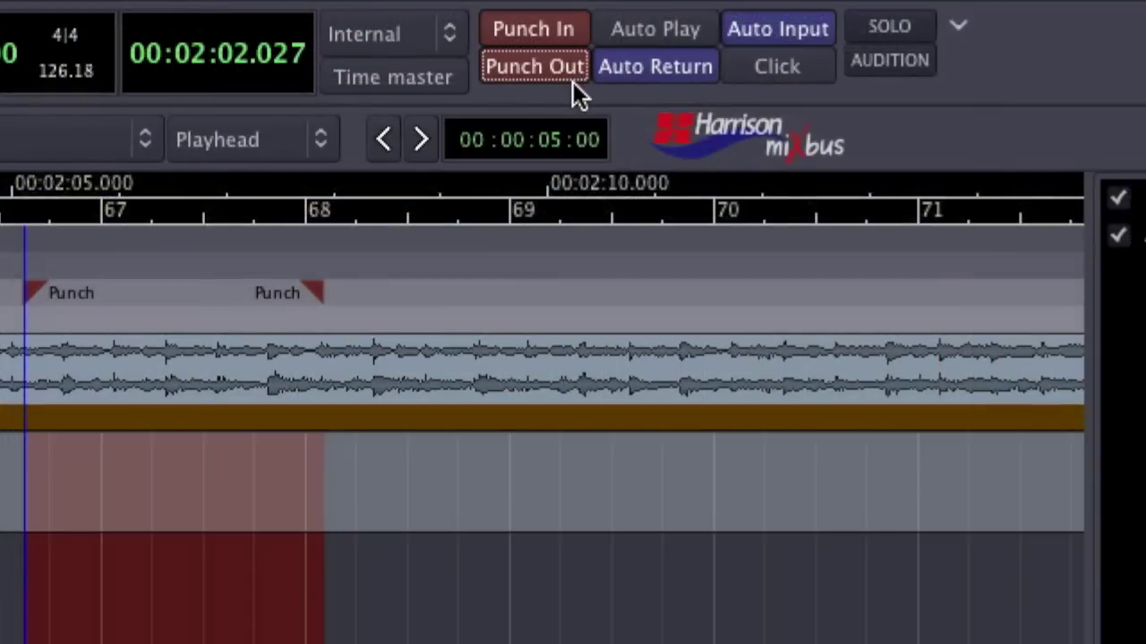
key(space)
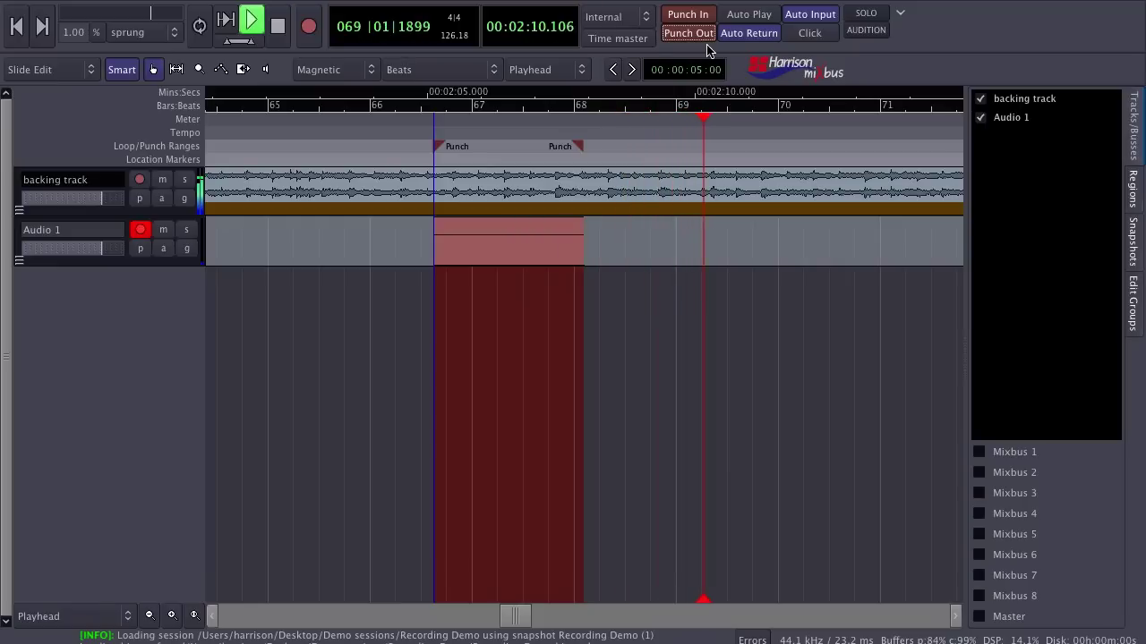
key(space)
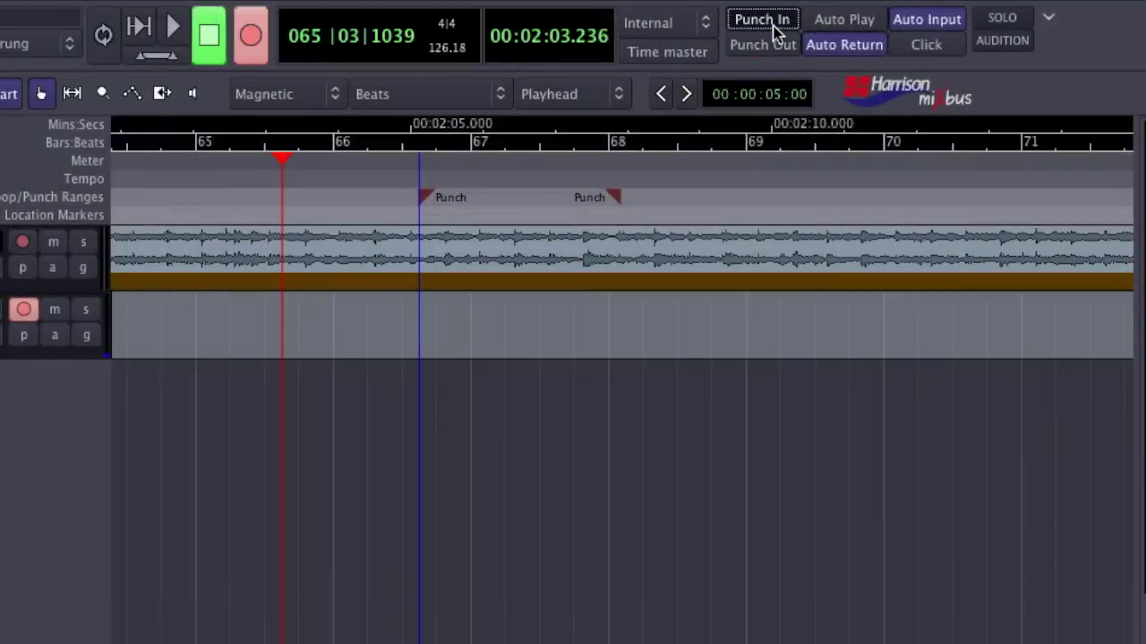
click(775, 27)
key(space)
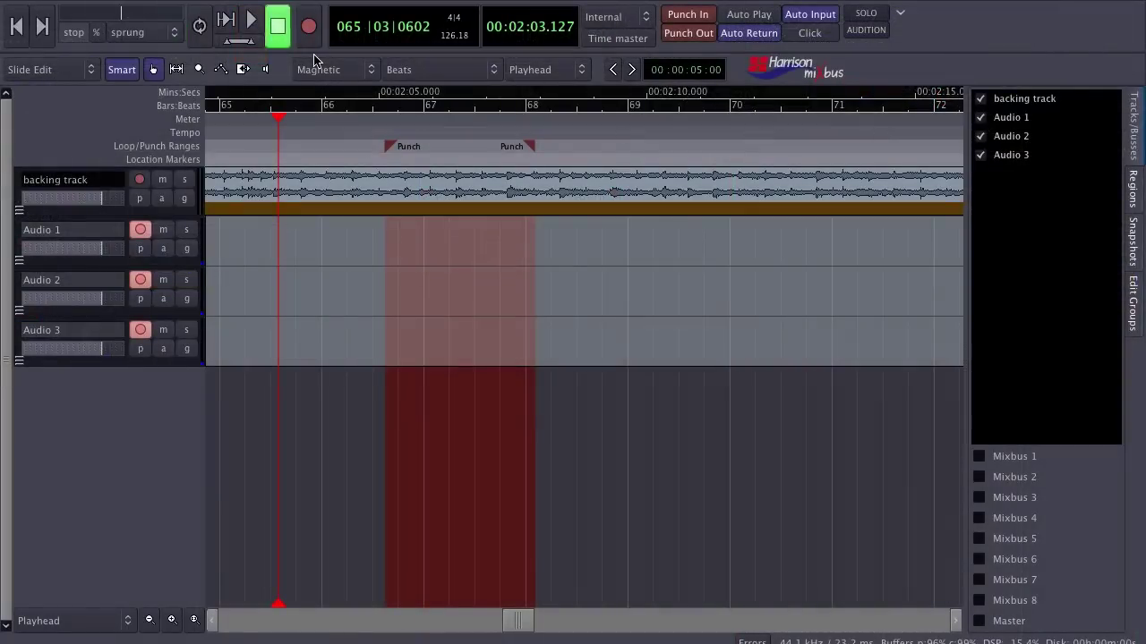
Arm global record and play to punch-record Audio 1, 2 and 3 inside the range
click(309, 40)
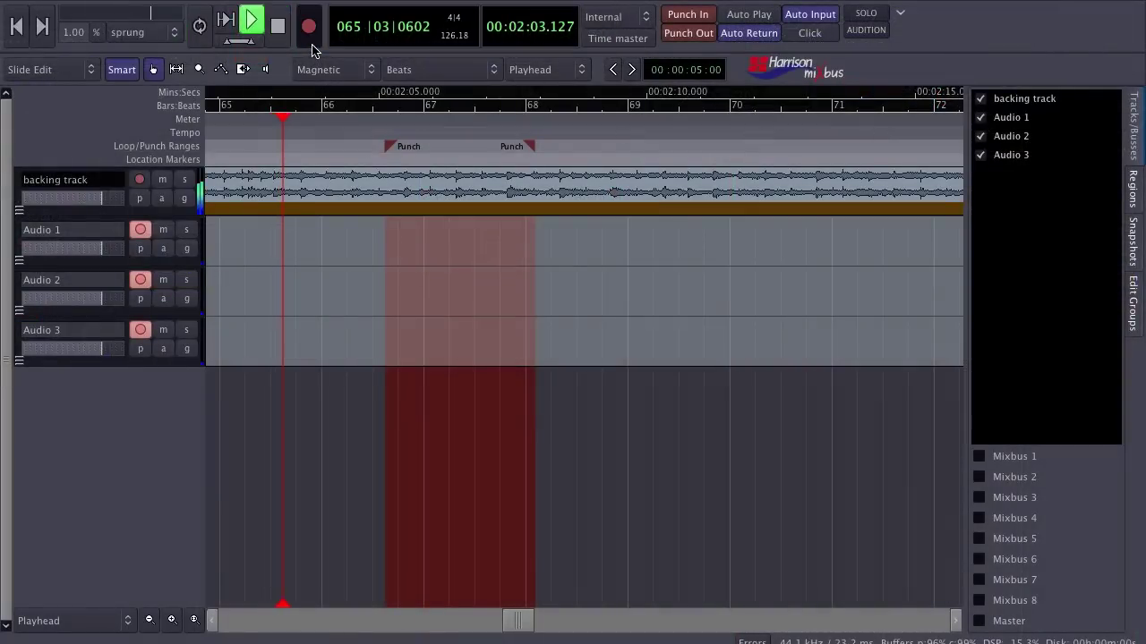
key(space)
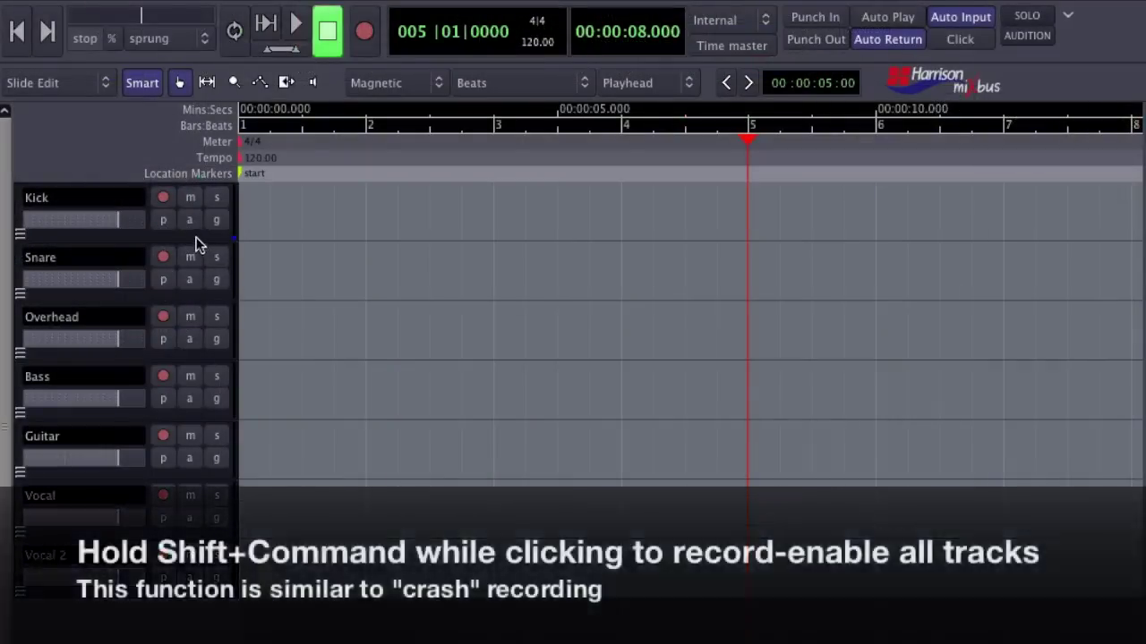
Shift+Cmd-click a record button to arm Kick, Snare, Overhead, Bass, Guitar and all other tracks
shift+super+click(163, 198)
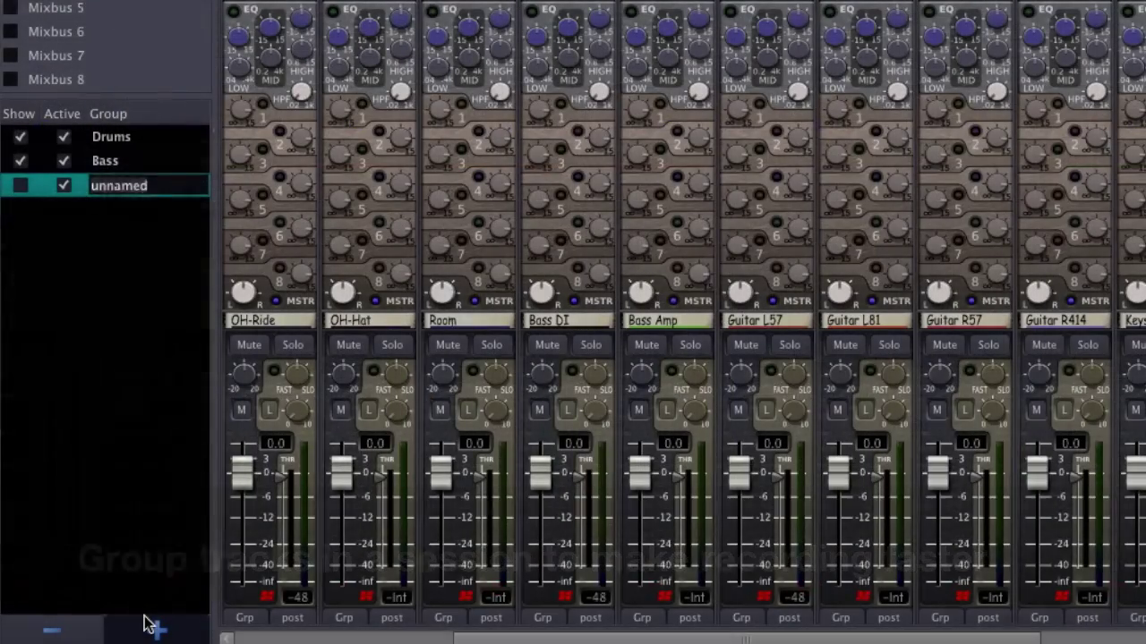
Name the new mix group Guitar and assign the Room channel to the Drums group
text(Guit)
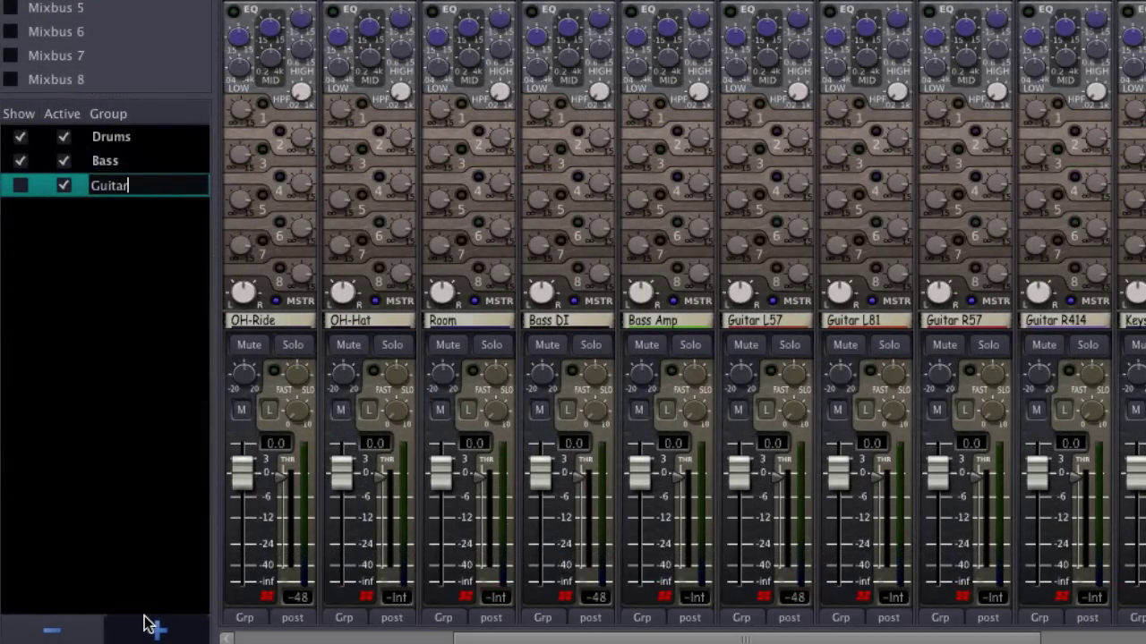
text(ar)
key(Return)
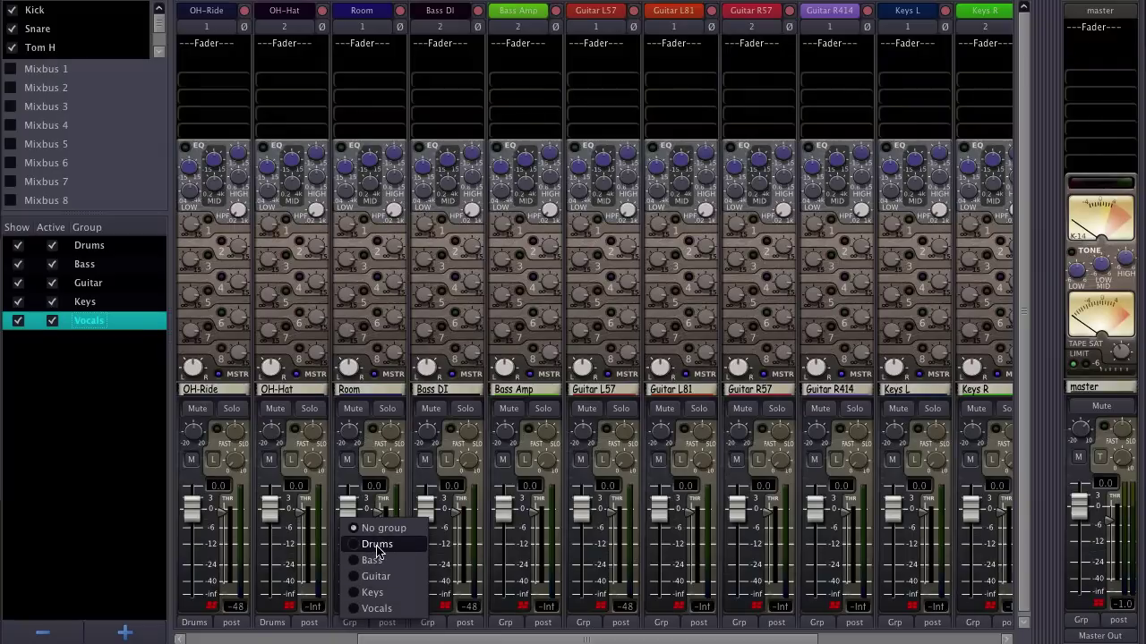
click(376, 545)
click(422, 620)
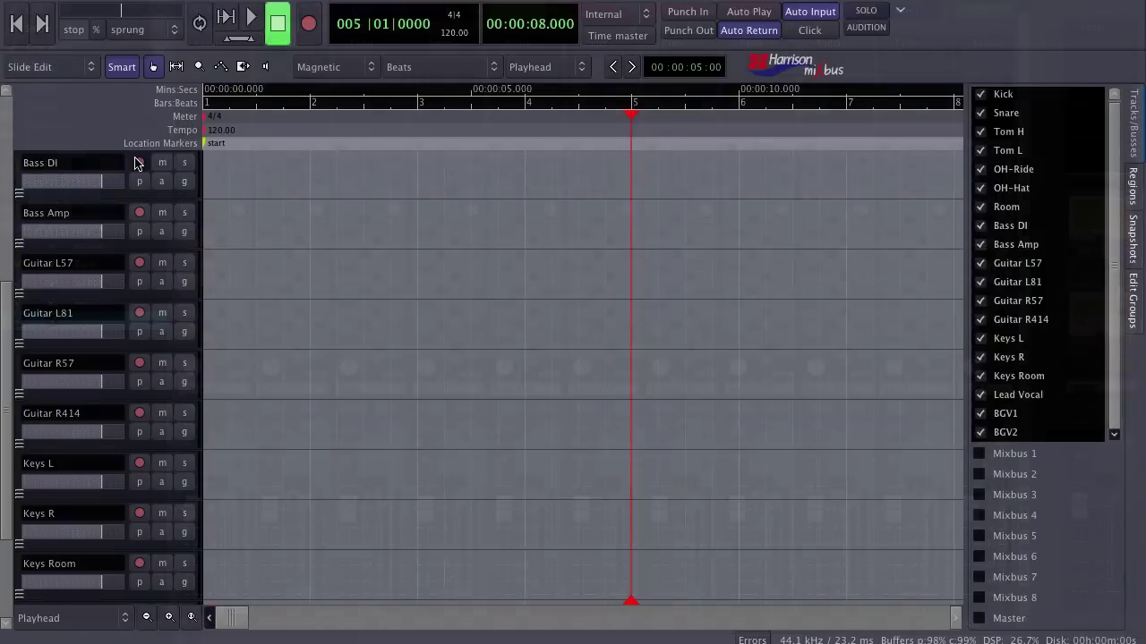
Arm then disarm the Bass, Guitar and Keys groups via Bass DI, Guitar L57 and Keys L
click(139, 162)
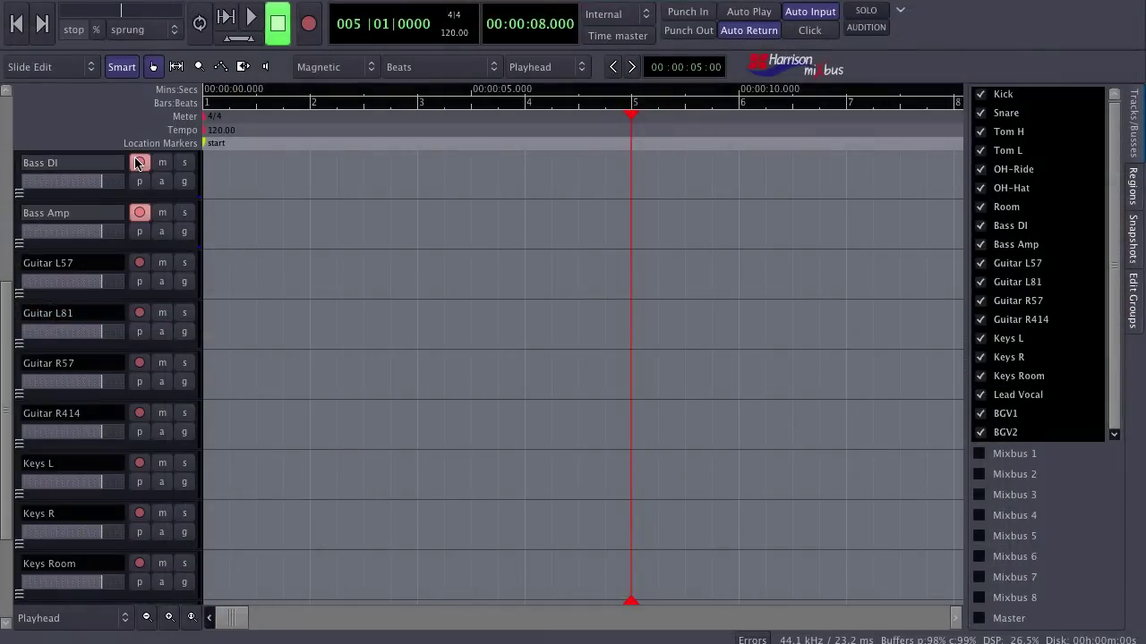
click(139, 162)
click(140, 262)
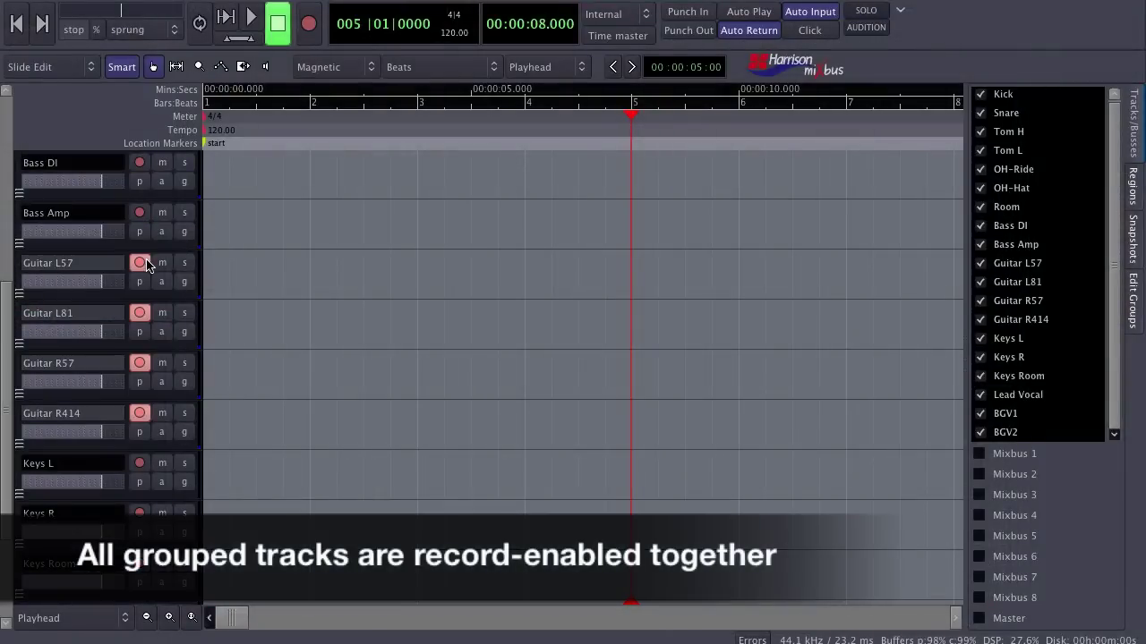
click(146, 263)
click(139, 461)
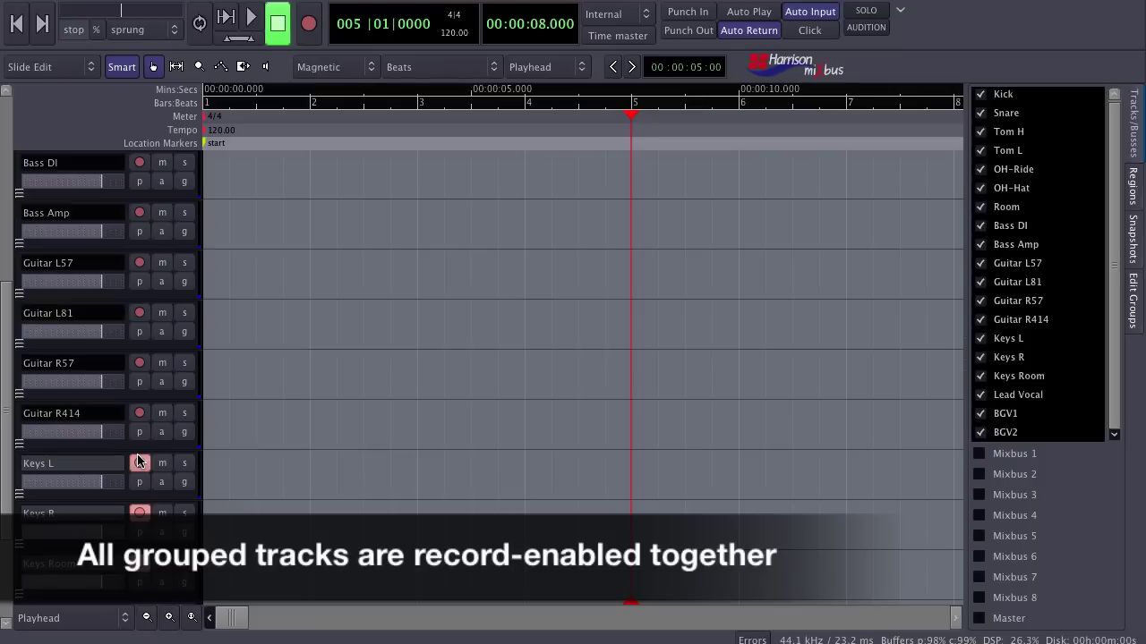
click(139, 462)
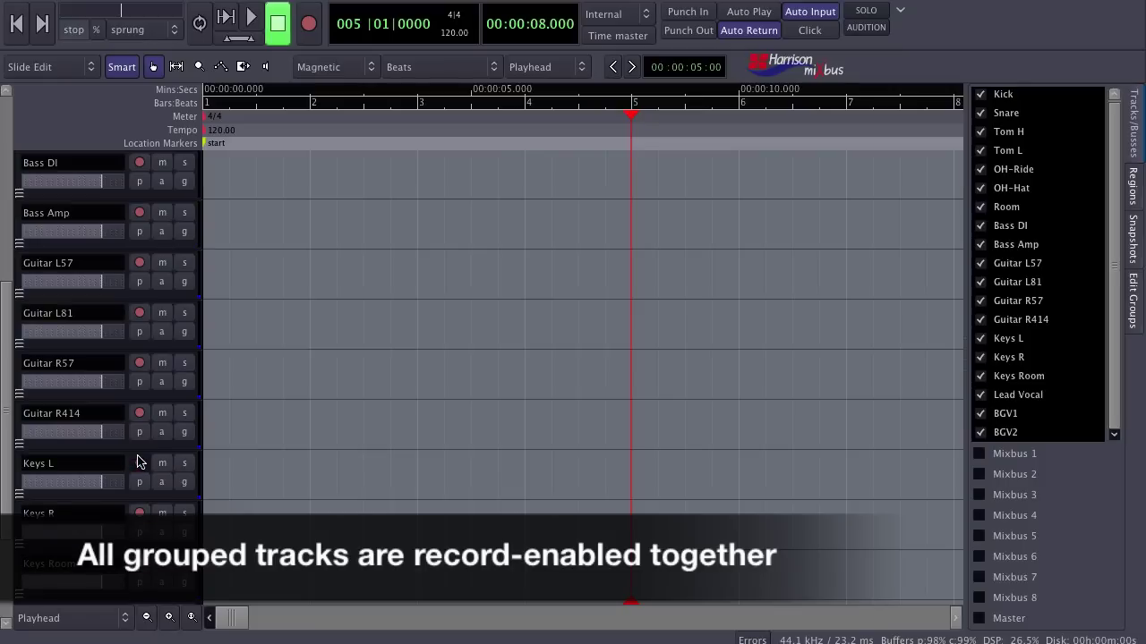